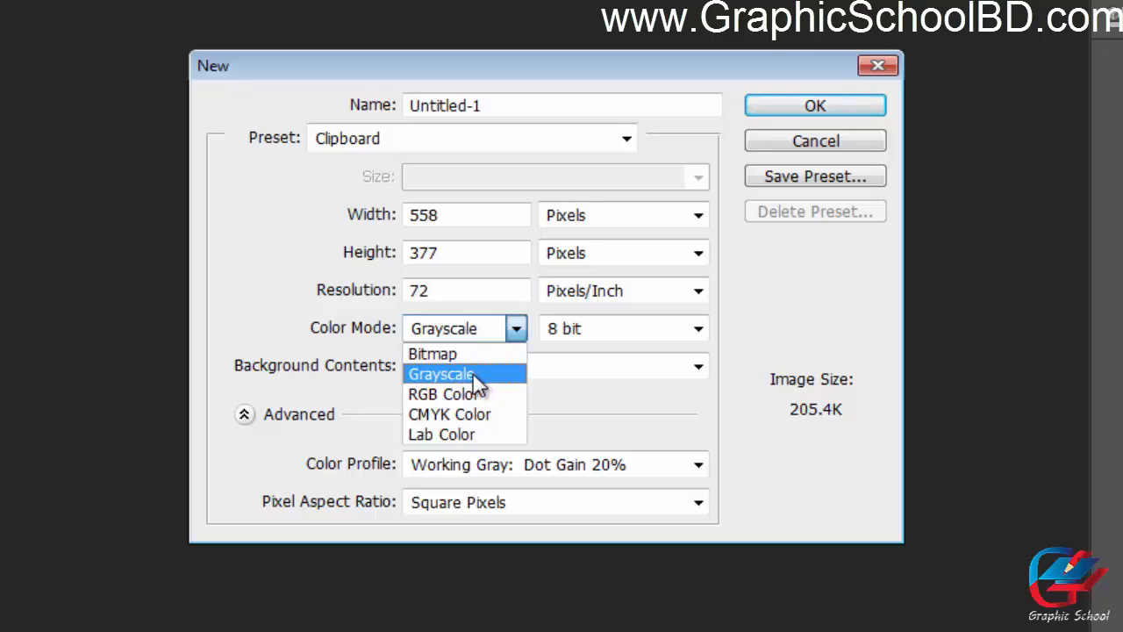
Create a 558 x 377 pixel, 72 pixels/inch document in 8-bit Grayscale mode with a white background.
click(473, 375)
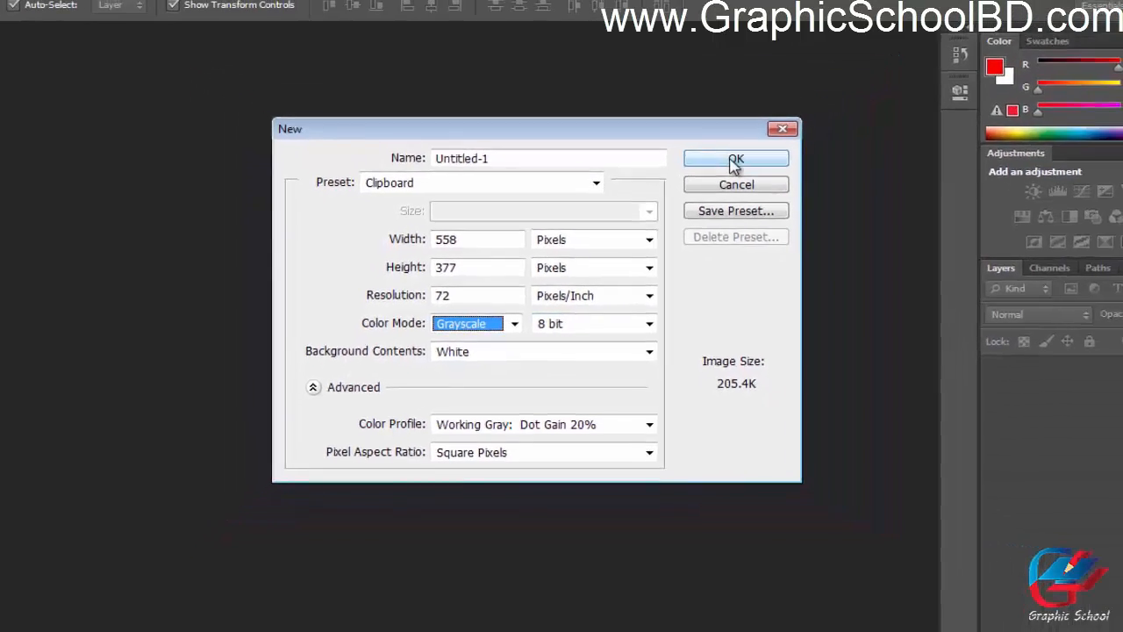
click(815, 105)
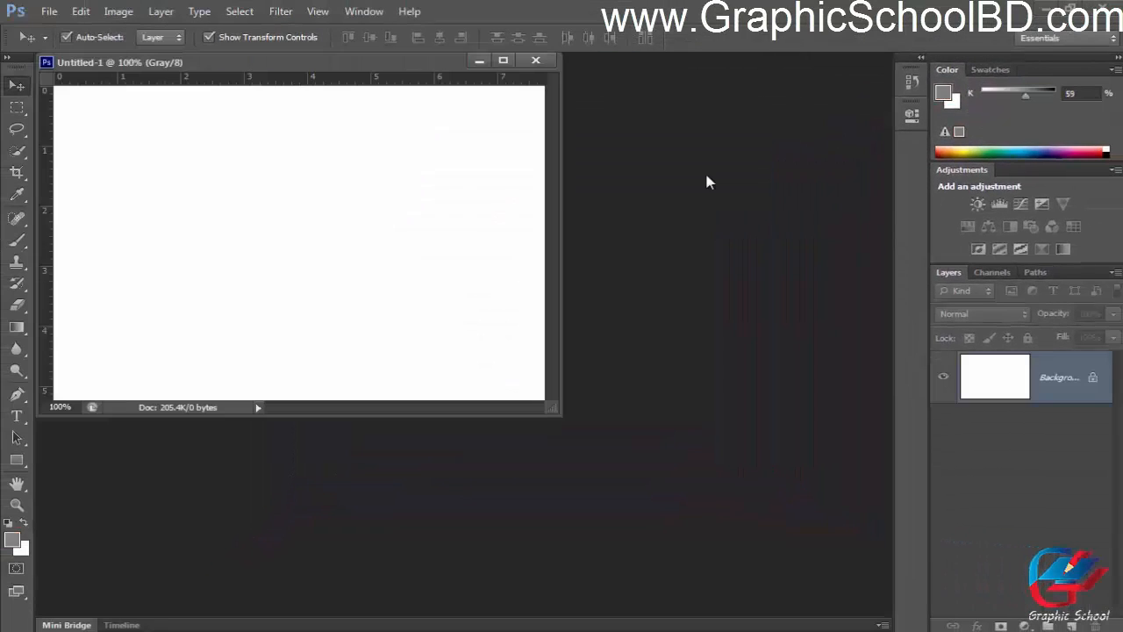
drag(354, 59, 553, 158)
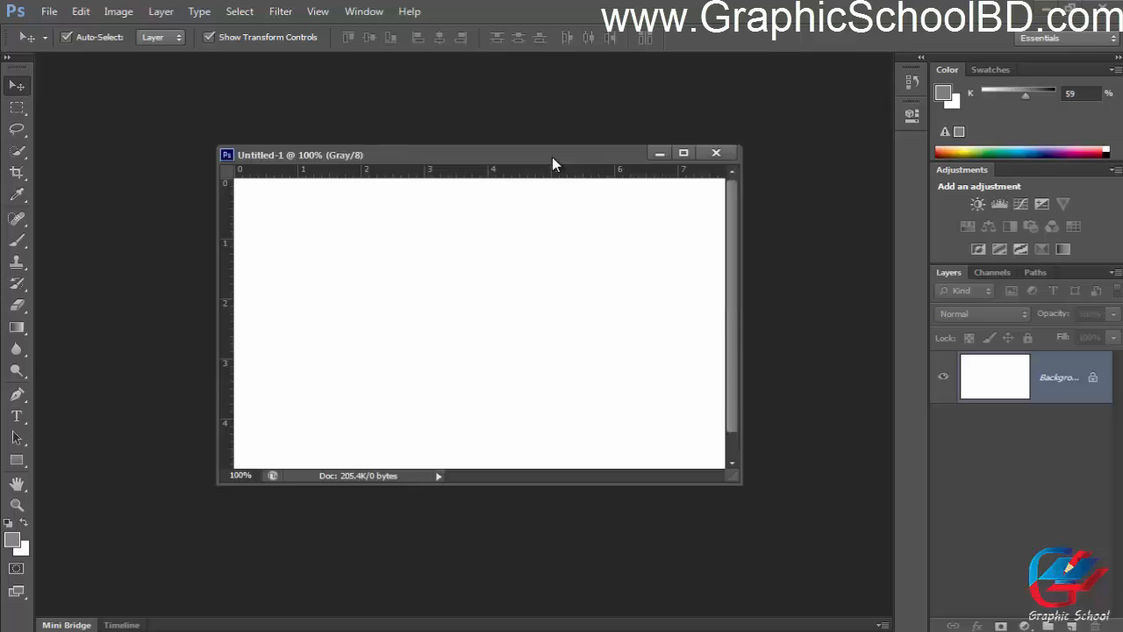
Open the thumbnail JPEG from the desktop and place its window beside the blank grayscale document.
key(ctrl+o)
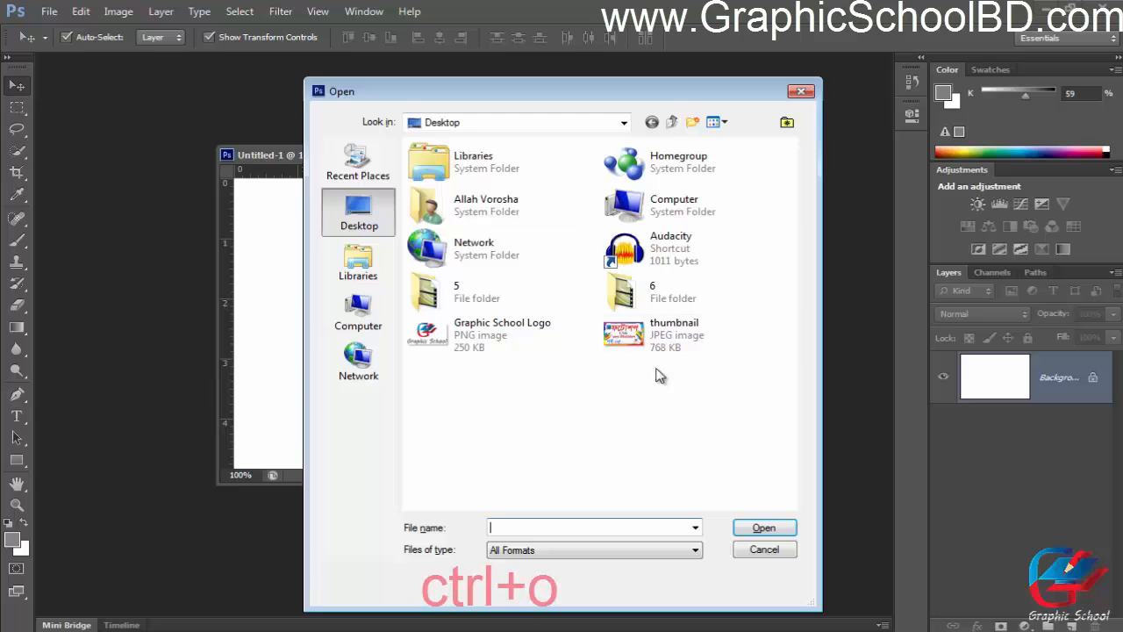
click(654, 332)
click(769, 530)
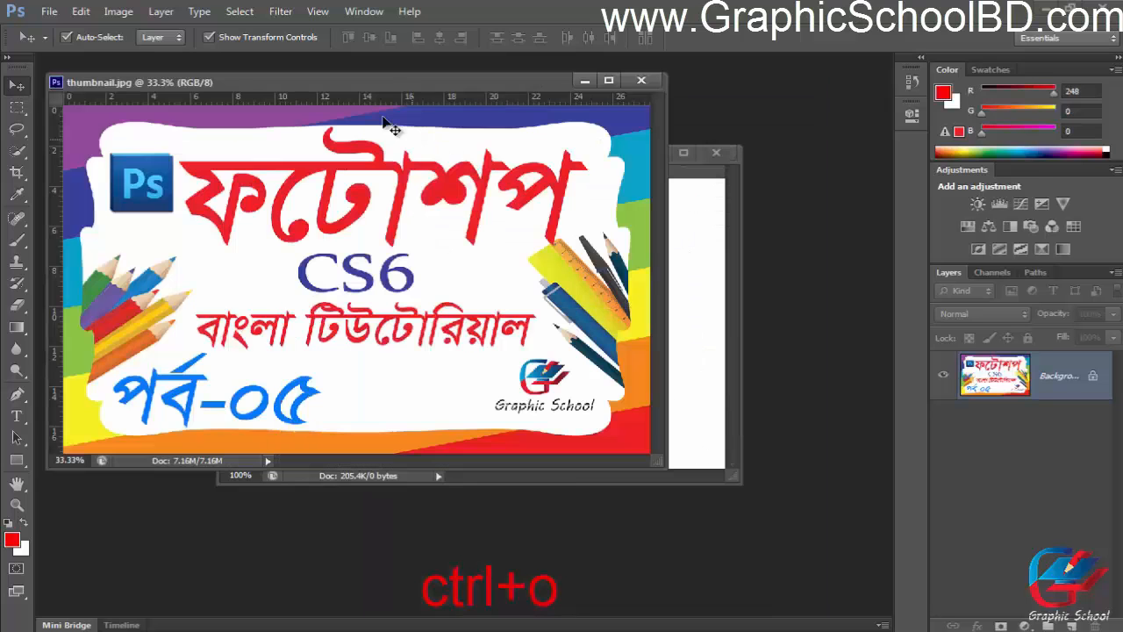
drag(392, 84, 787, 202)
click(630, 156)
drag(637, 212, 722, 249)
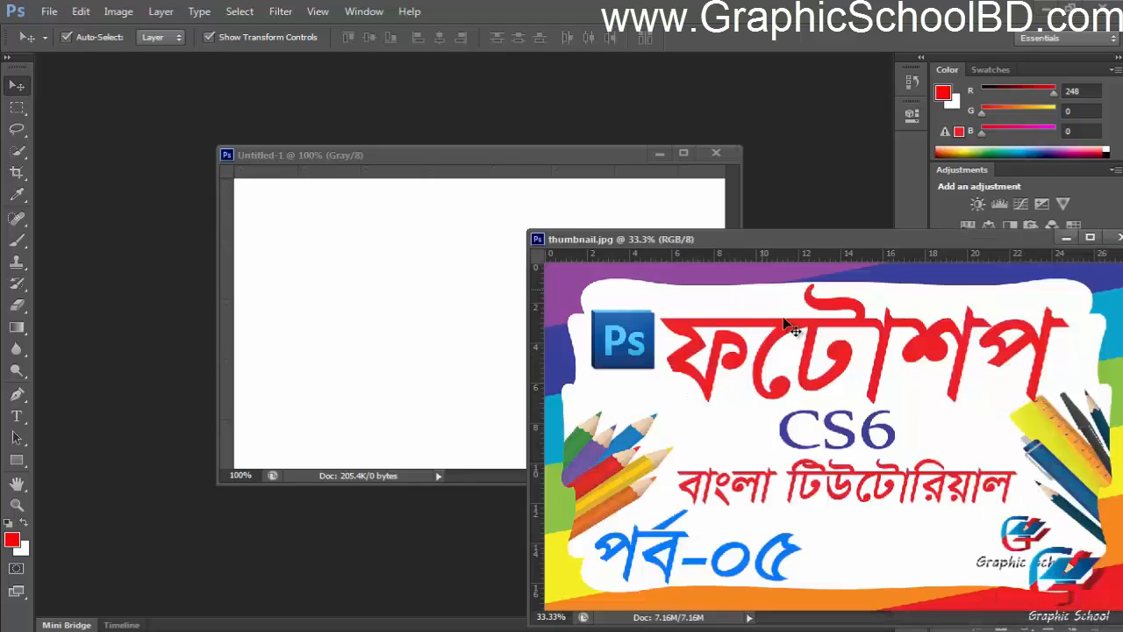
Copy the thumbnail image into the grayscale document with the Move tool.
click(753, 373)
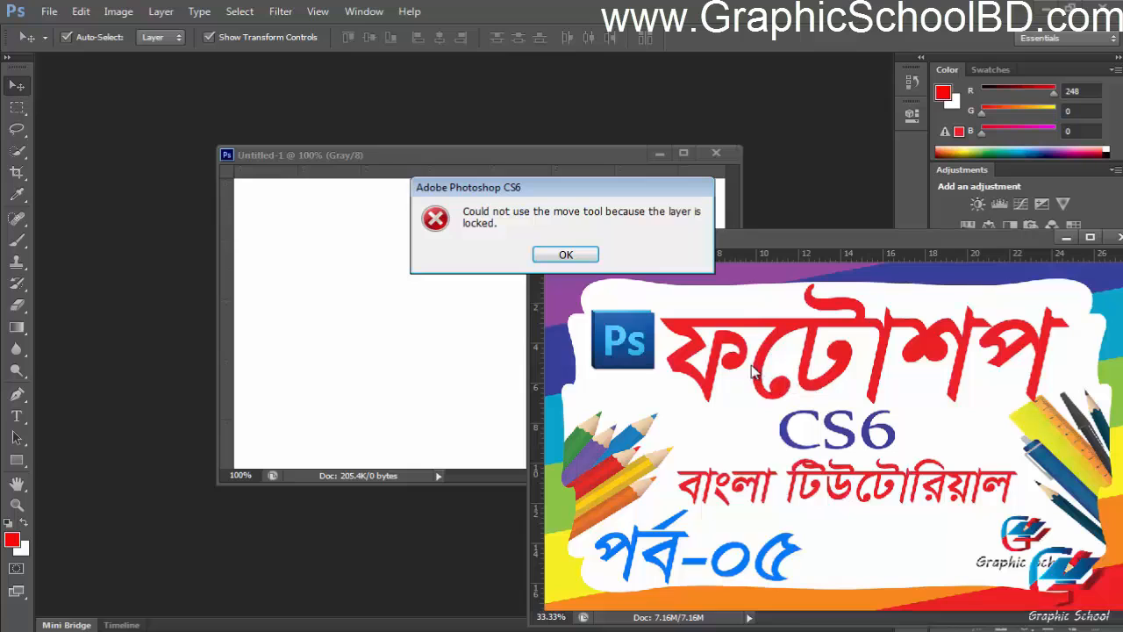
click(582, 260)
drag(727, 372, 443, 265)
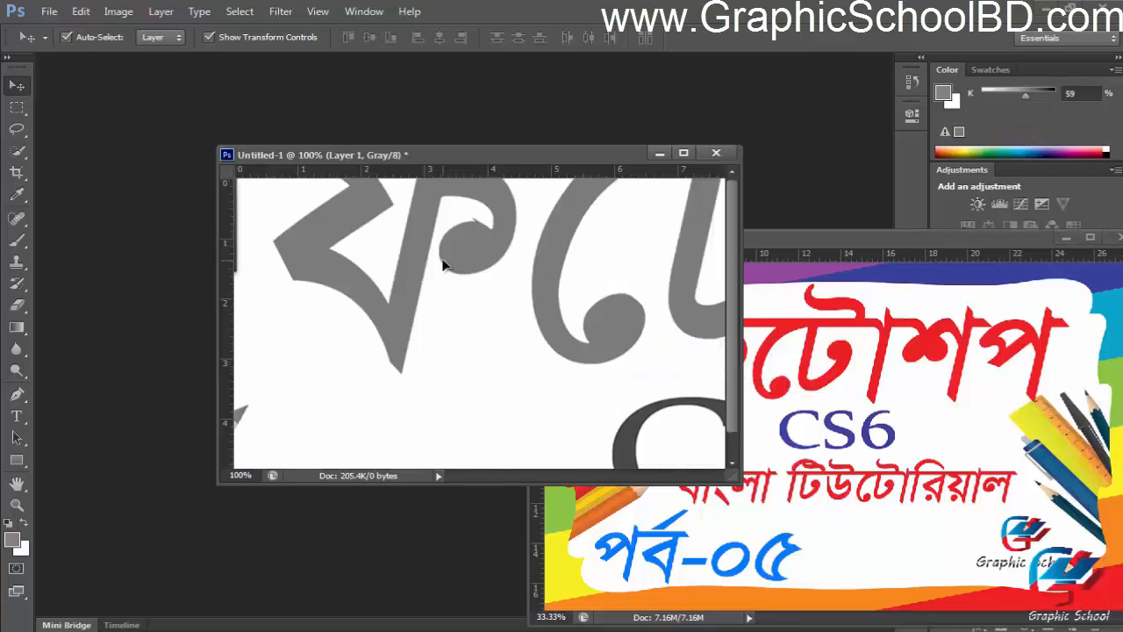
Scale the copied thumbnail layer down to about 26% with Free Transform and position it over the grayscale canvas.
scroll(457, 267, down, 5)
key(ctrl+t)
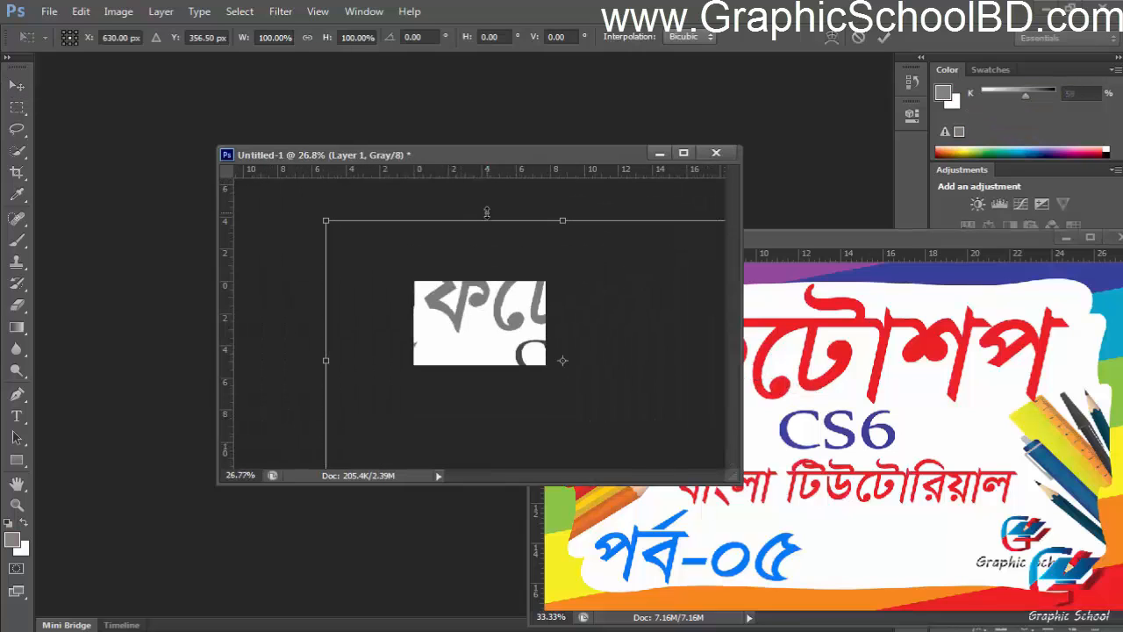
scroll(478, 230, down, 2)
drag(680, 258, 583, 315)
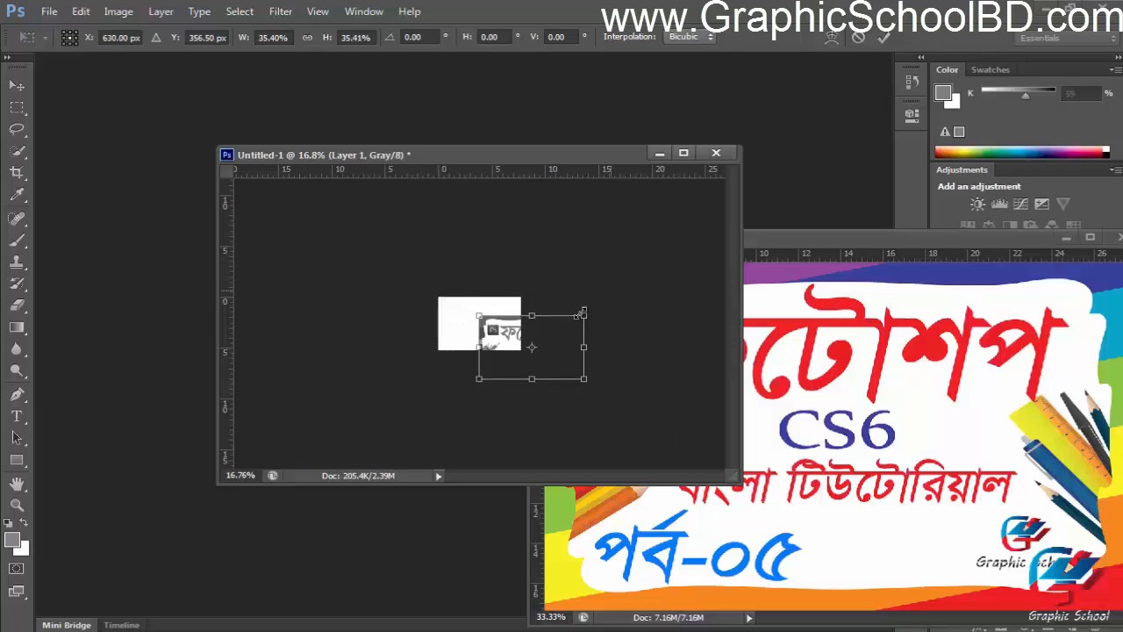
scroll(558, 355, up, 3)
scroll(454, 313, up, 2)
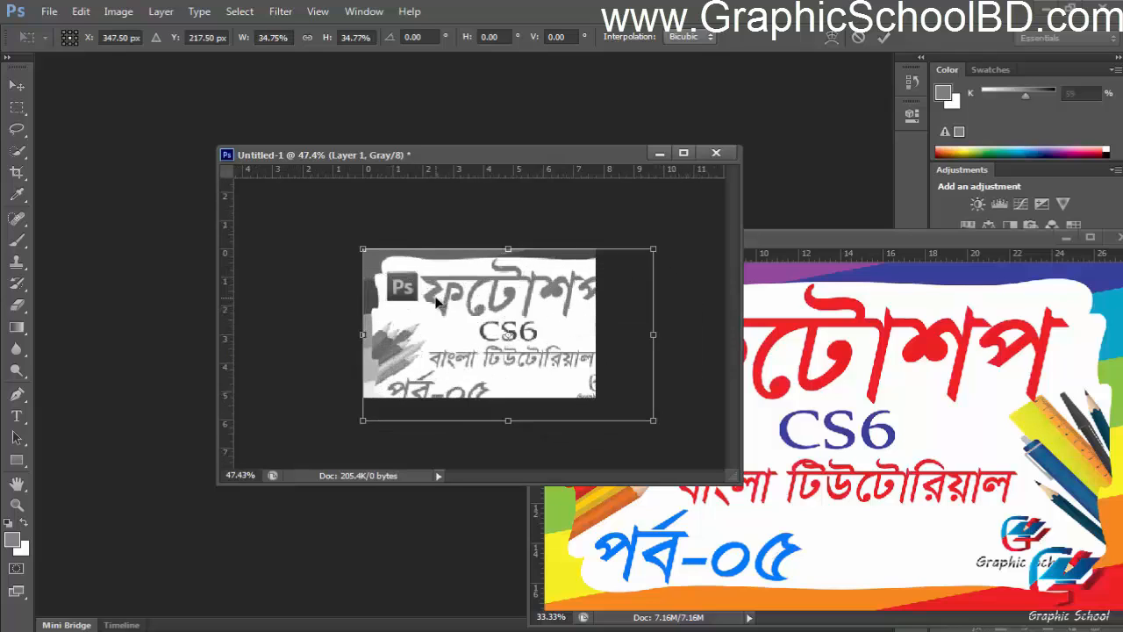
drag(661, 251, 632, 262)
drag(563, 305, 524, 280)
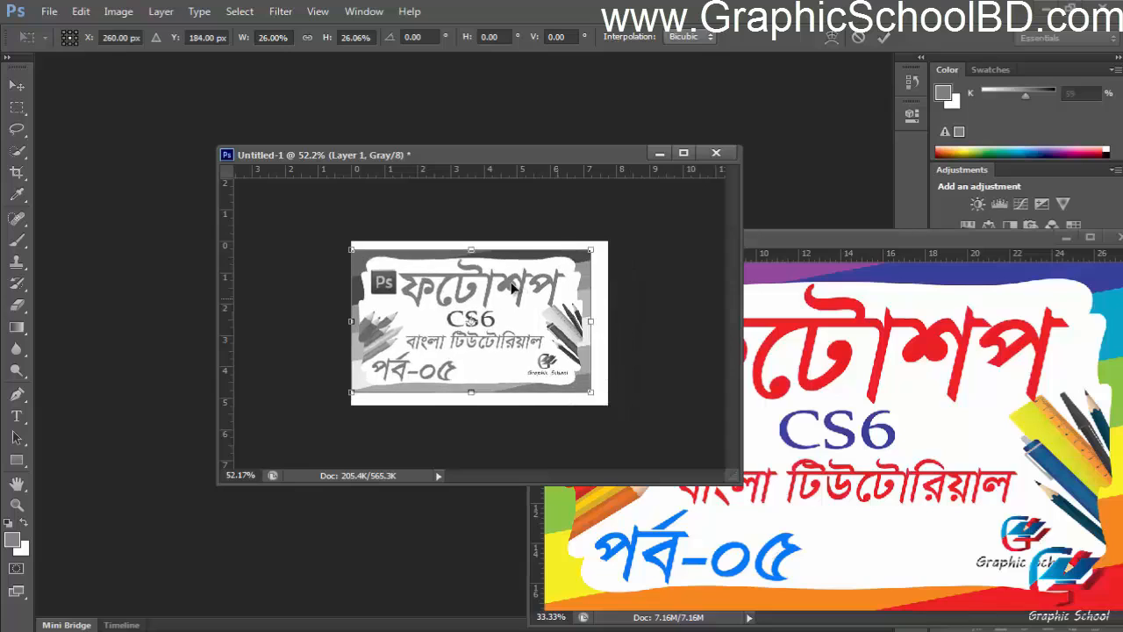
Enlarge the thumbnail layer to about 28.7%, apply the transform, and close the grayscale document without saving.
scroll(492, 280, up, 1)
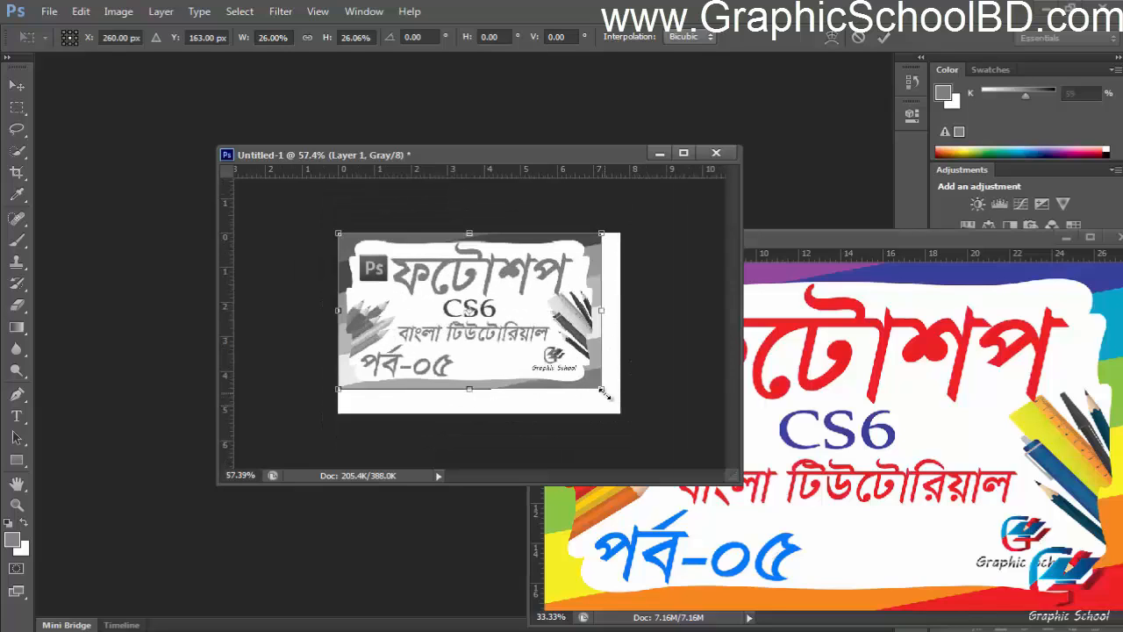
drag(602, 393, 628, 411)
drag(585, 354, 585, 363)
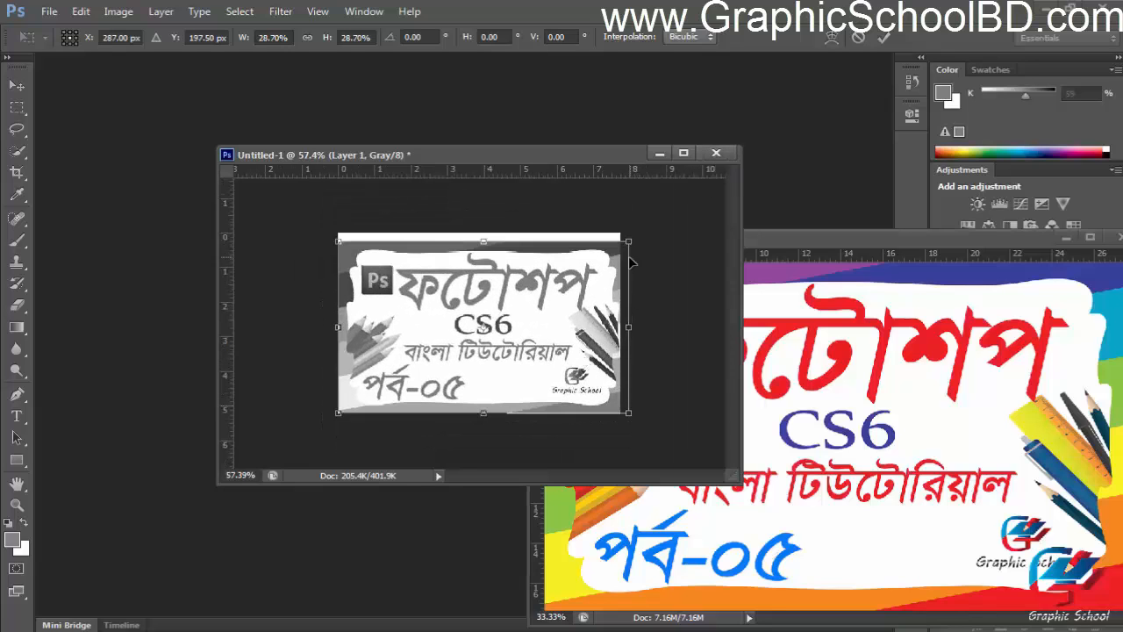
key(Return)
click(716, 153)
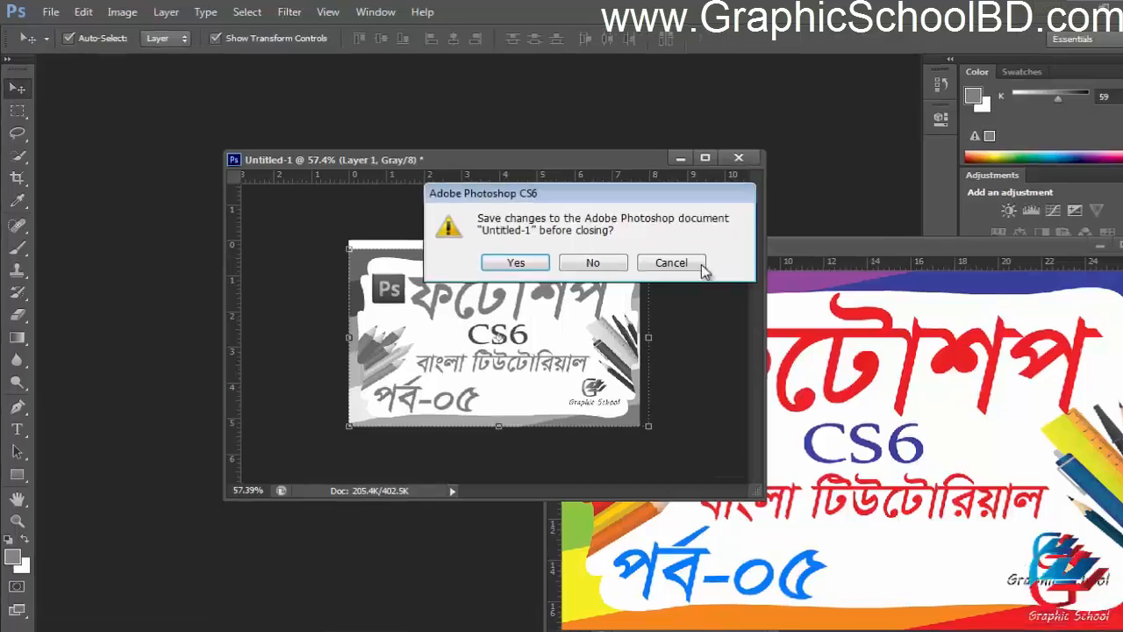
click(583, 259)
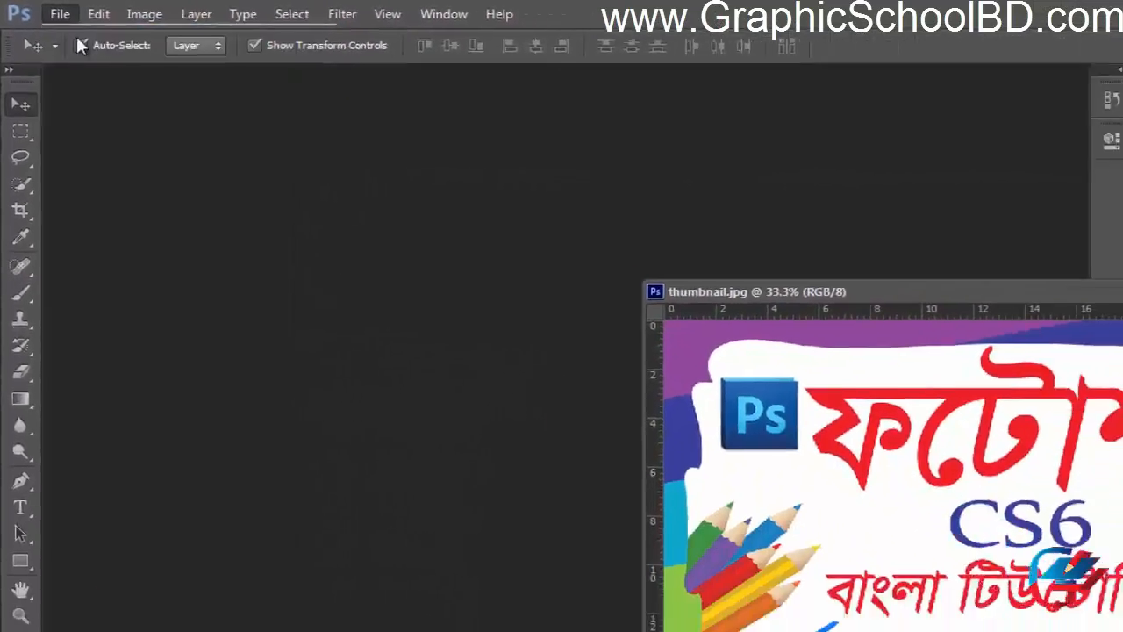
Create a 558 x 377 pixel, 72 pixels/inch document in 8-bit RGB Color mode with a white background.
key(ctrl+n)
click(441, 363)
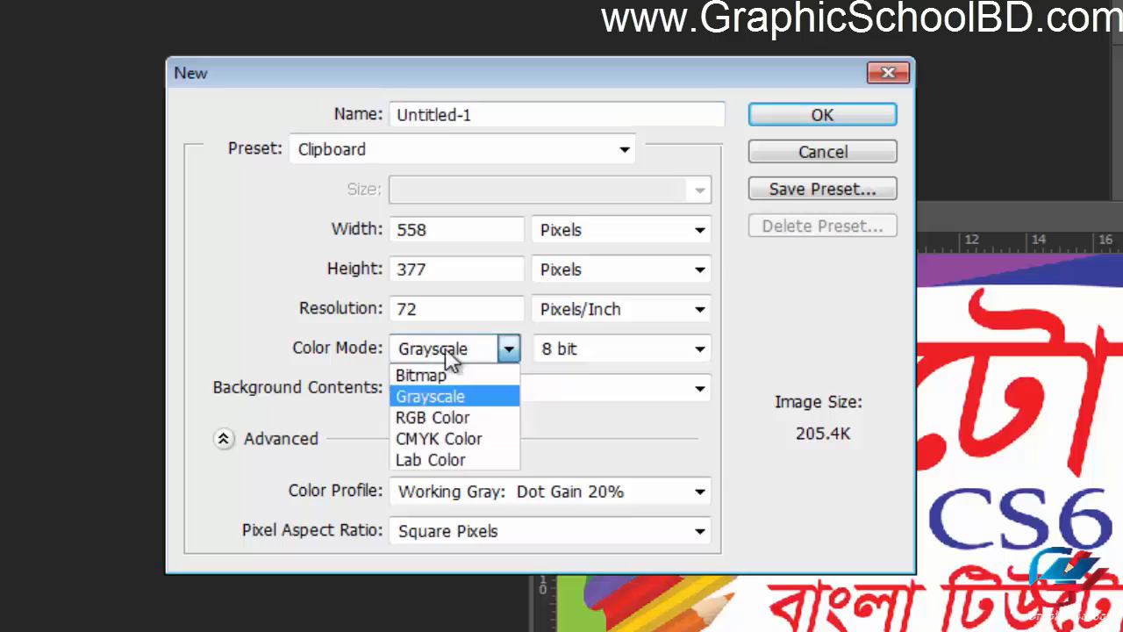
click(452, 420)
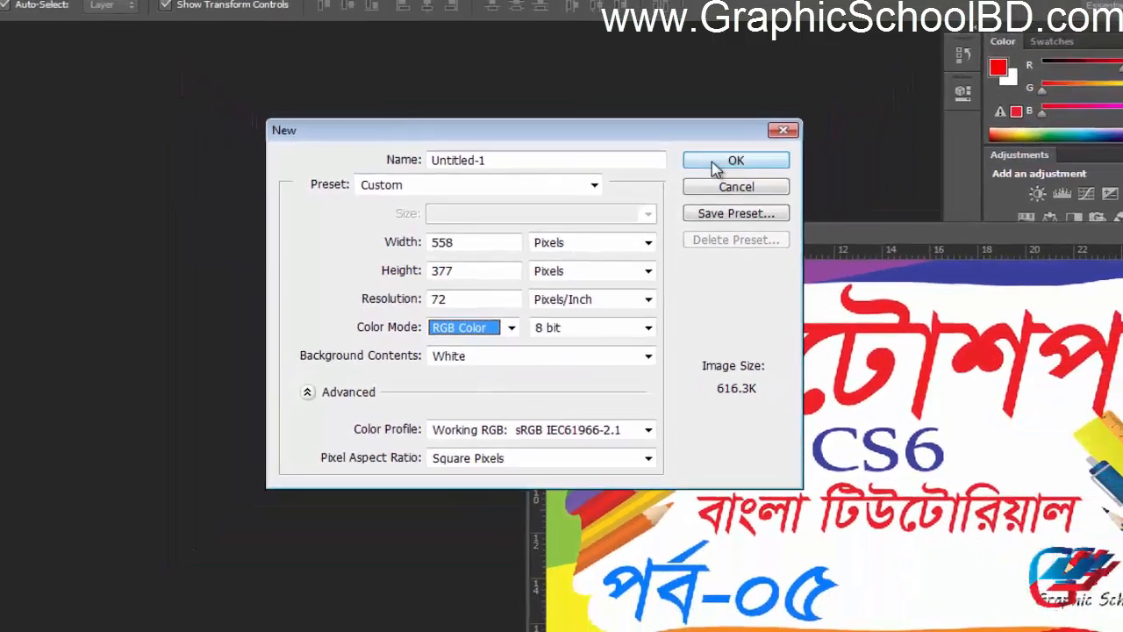
click(822, 115)
drag(437, 88, 514, 149)
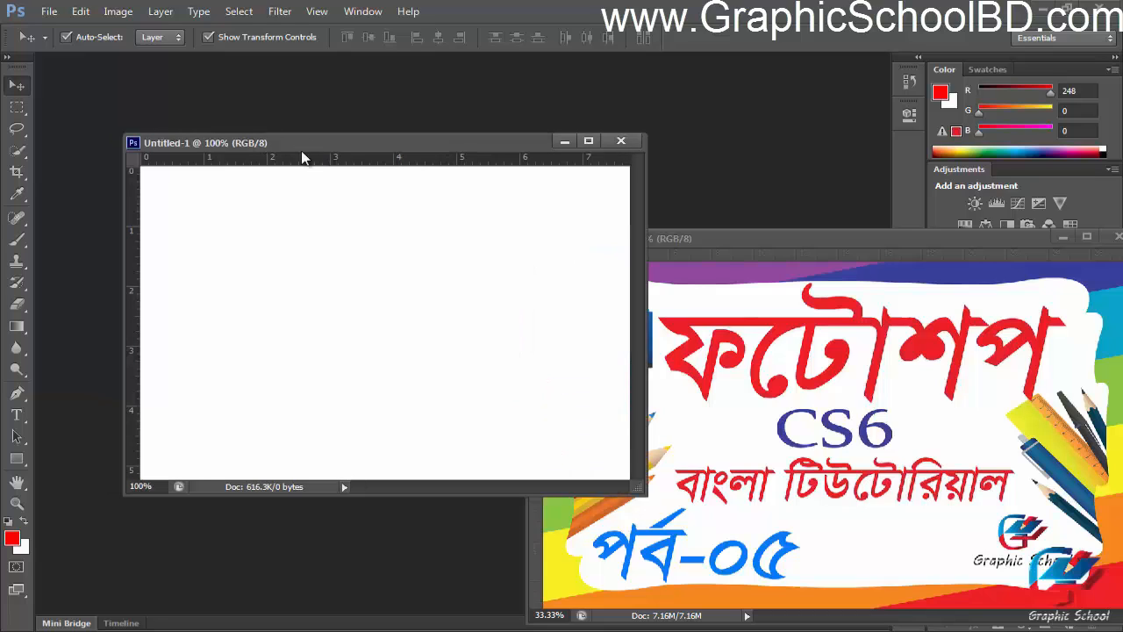
Make a tall rectangular marquee selection in the middle of the RGB document and fill it with the red foreground color.
drag(318, 149, 605, 492)
click(16, 106)
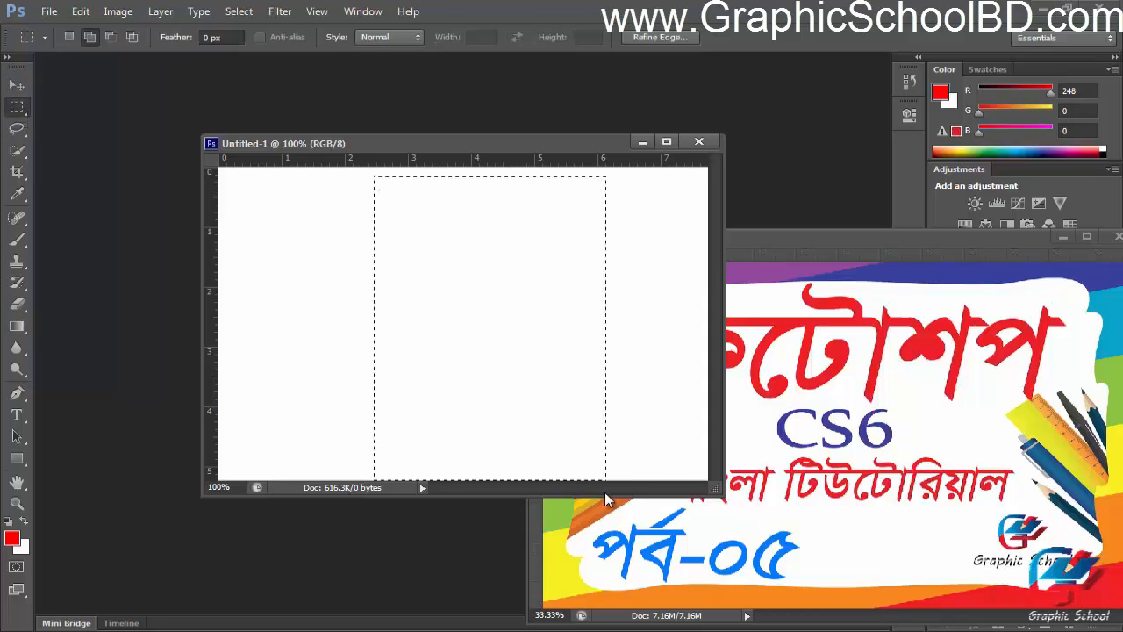
key(alt+BackSpace)
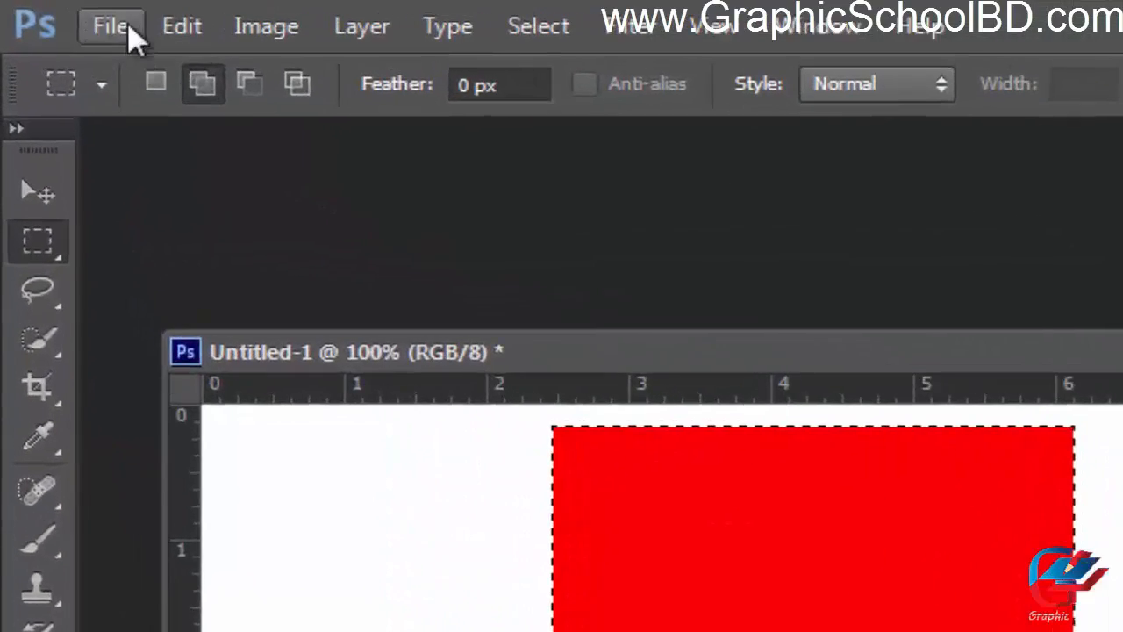
Create a 558 x 377 pixel, 72 pixels/inch document in 8-bit CMYK Color mode with a white background.
click(88, 20)
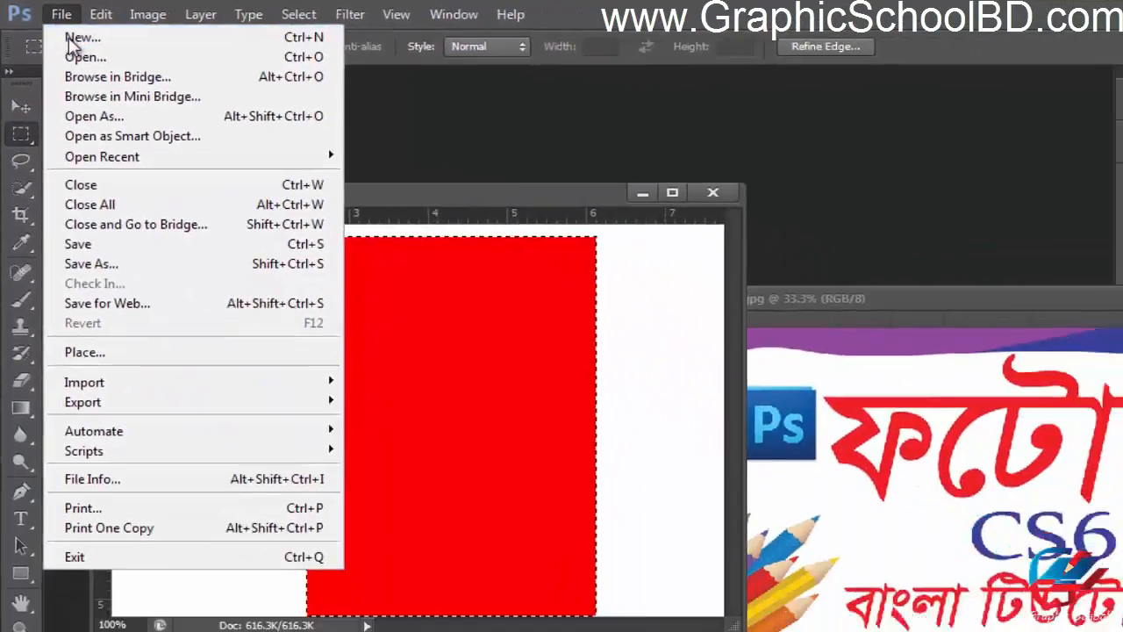
click(79, 38)
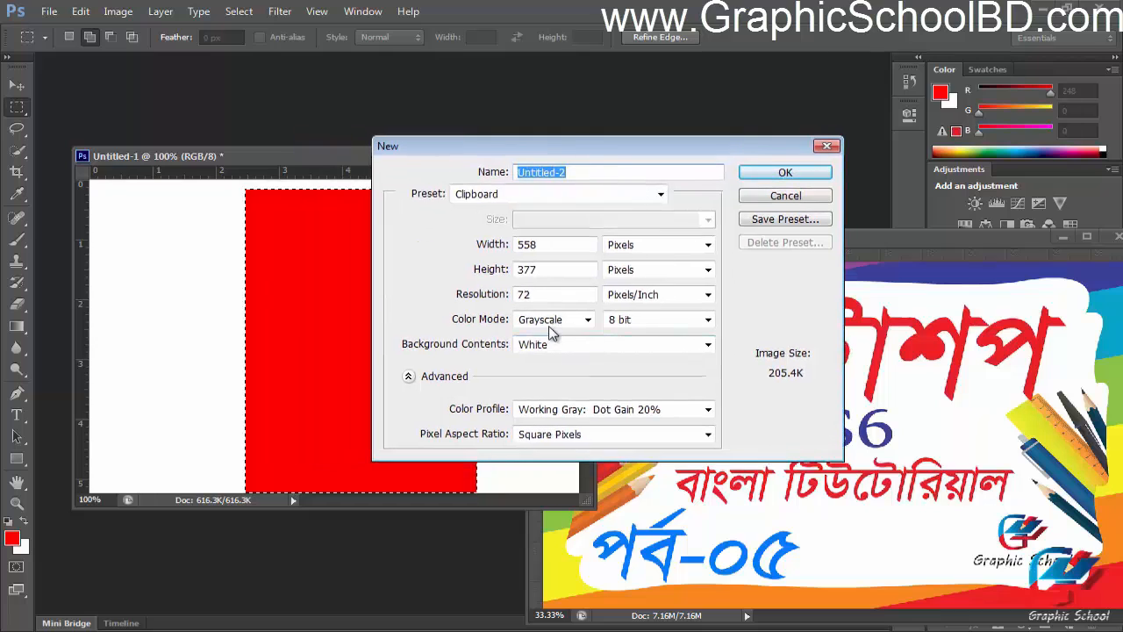
click(551, 319)
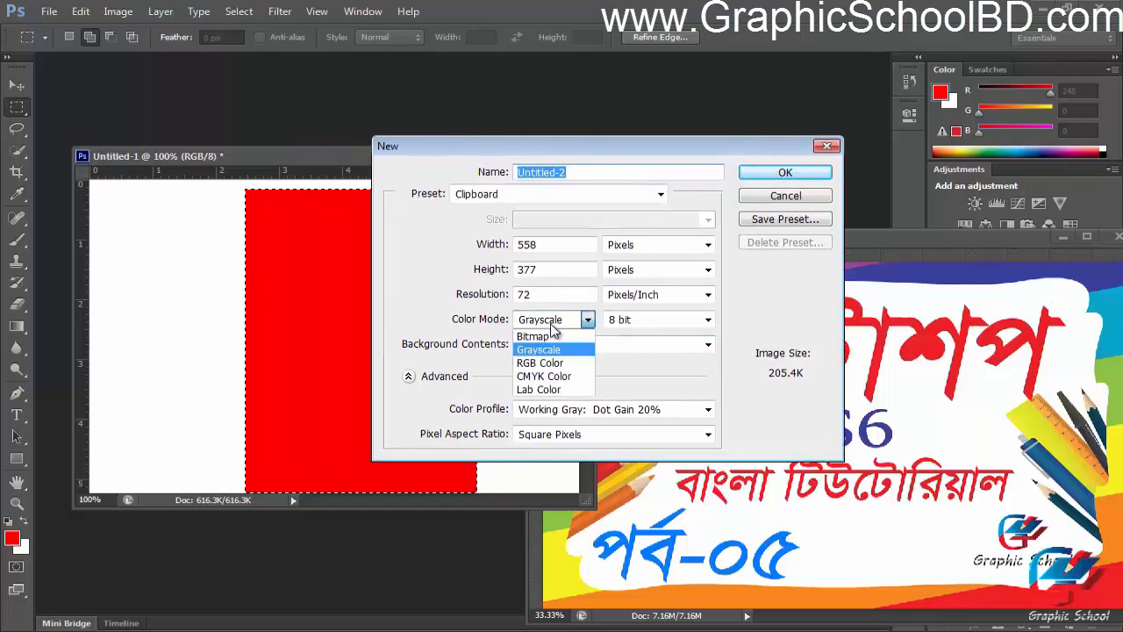
click(544, 375)
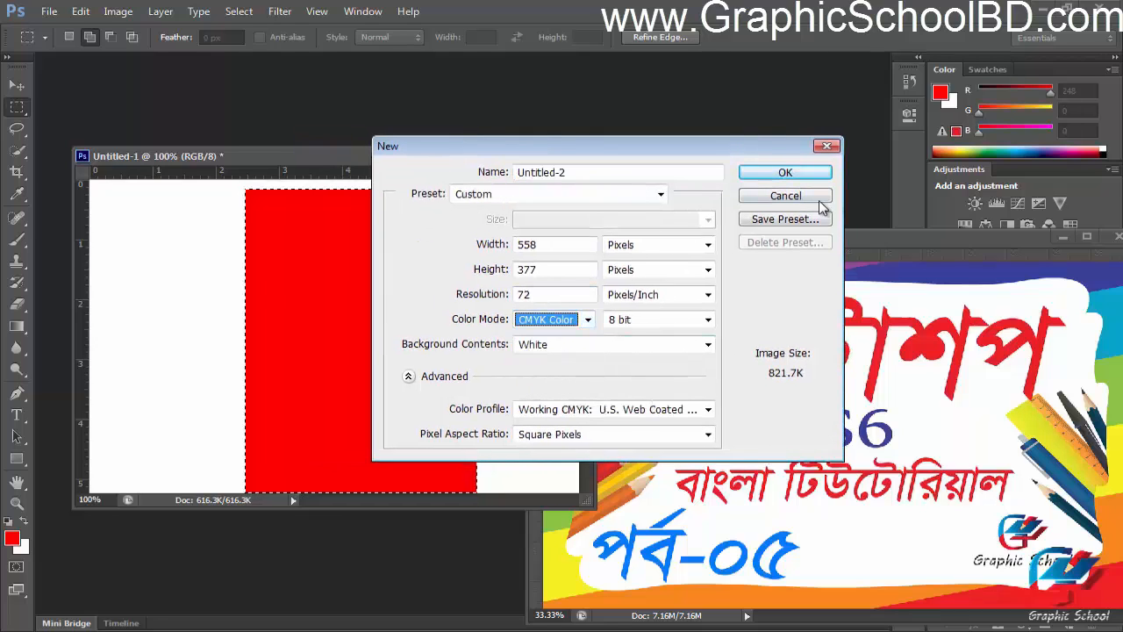
click(787, 174)
Select a tall rectangle in the middle of the CMYK document and fill it with the same red foreground color.
drag(320, 103, 846, 532)
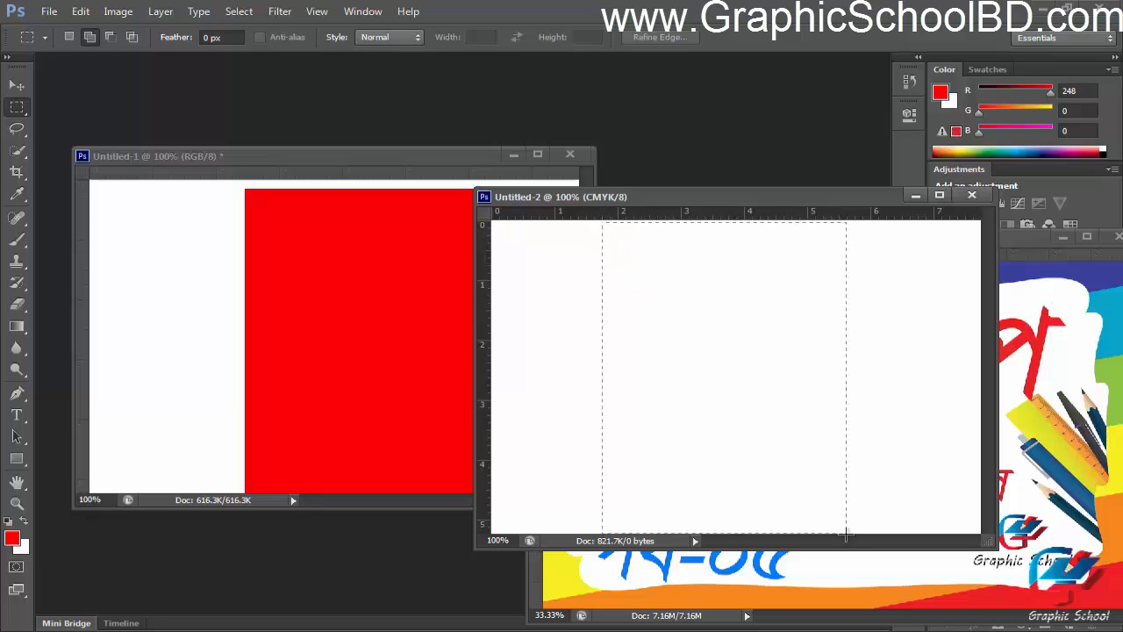
key(alt+BackSpace)
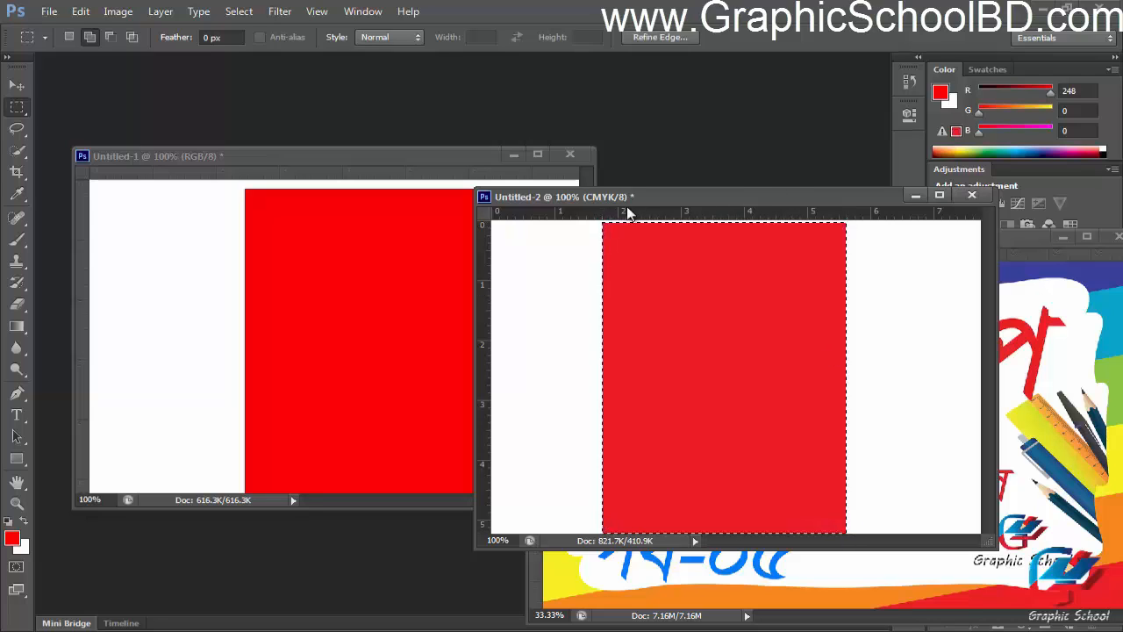
Arrange the RGB and CMYK documents side by side and compare how the red fill looks in each.
drag(700, 196, 657, 155)
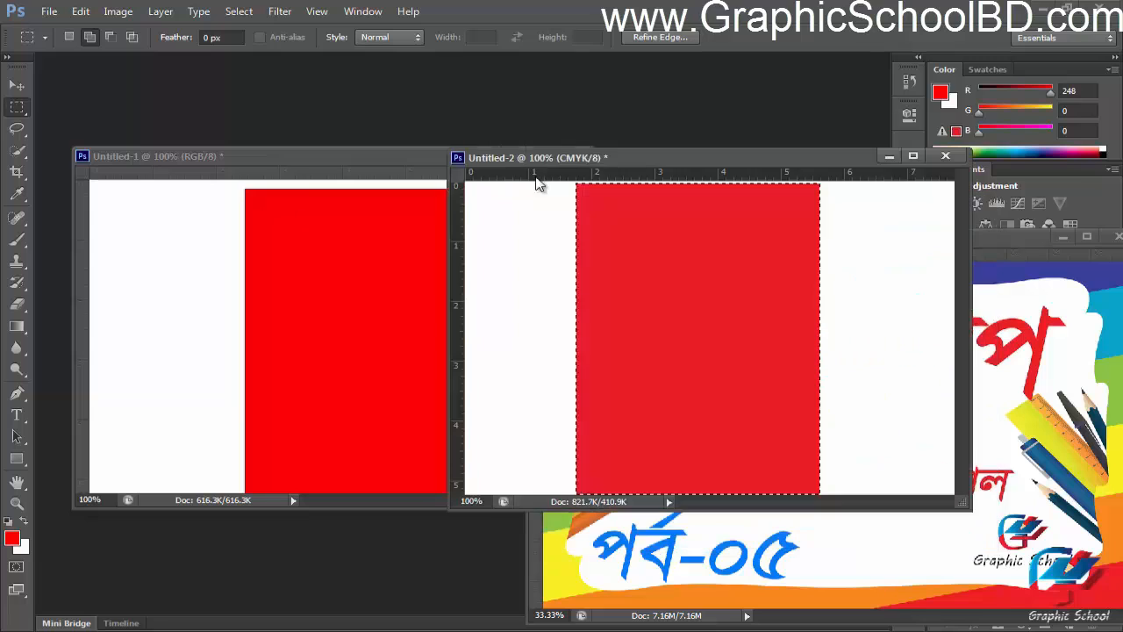
drag(371, 159, 336, 152)
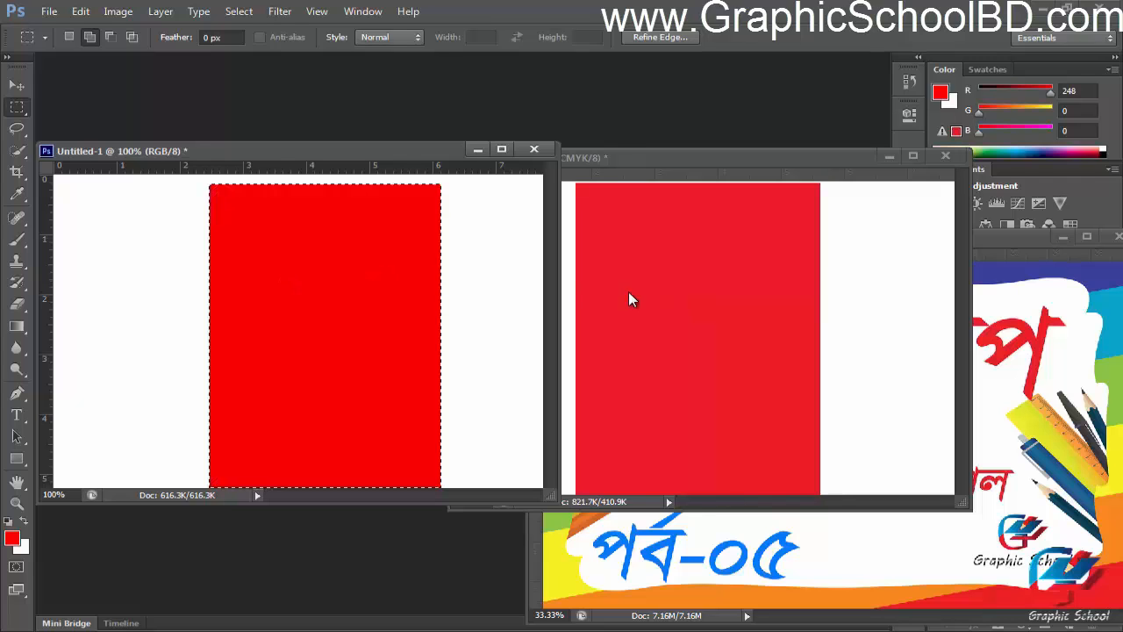
click(641, 158)
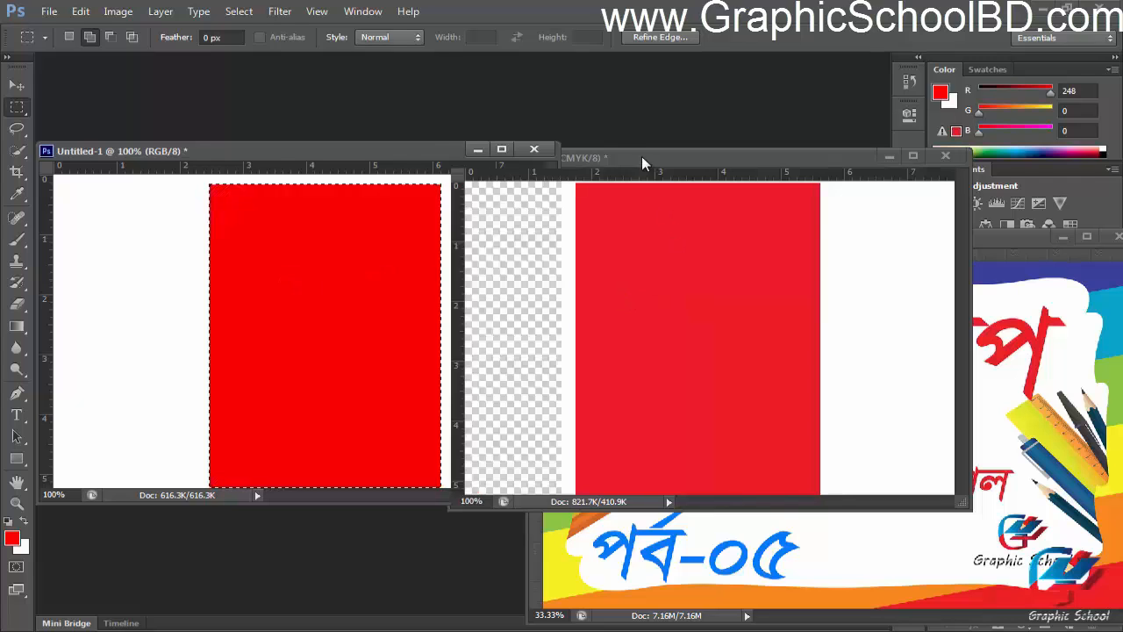
click(275, 151)
click(742, 163)
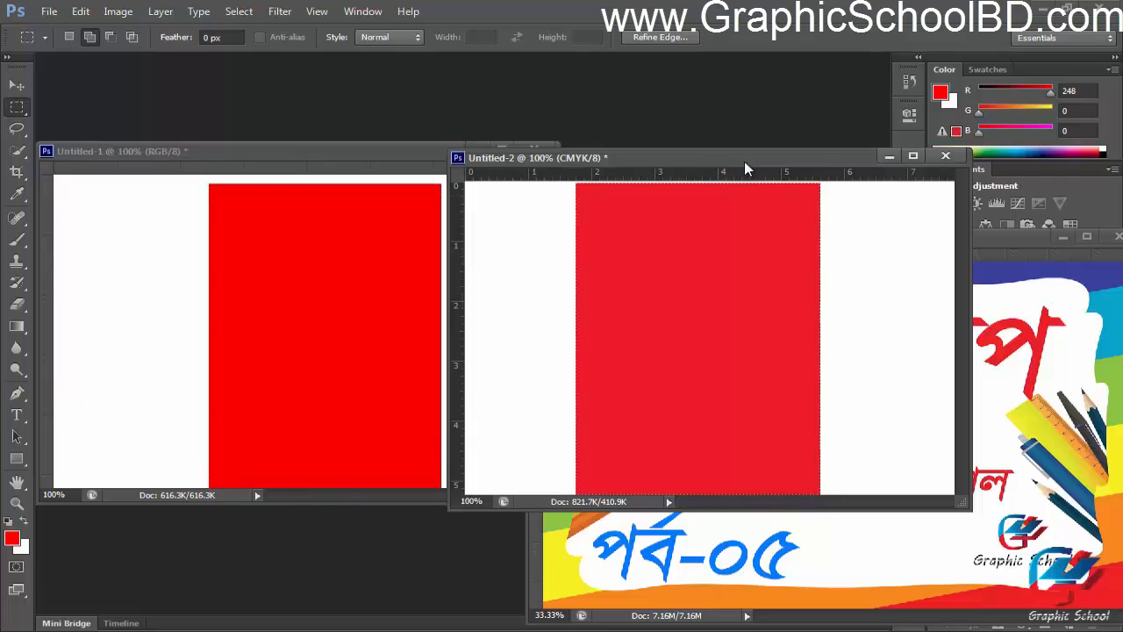
Close the CMYK document without saving and reposition the RGB document's window.
click(945, 155)
click(582, 255)
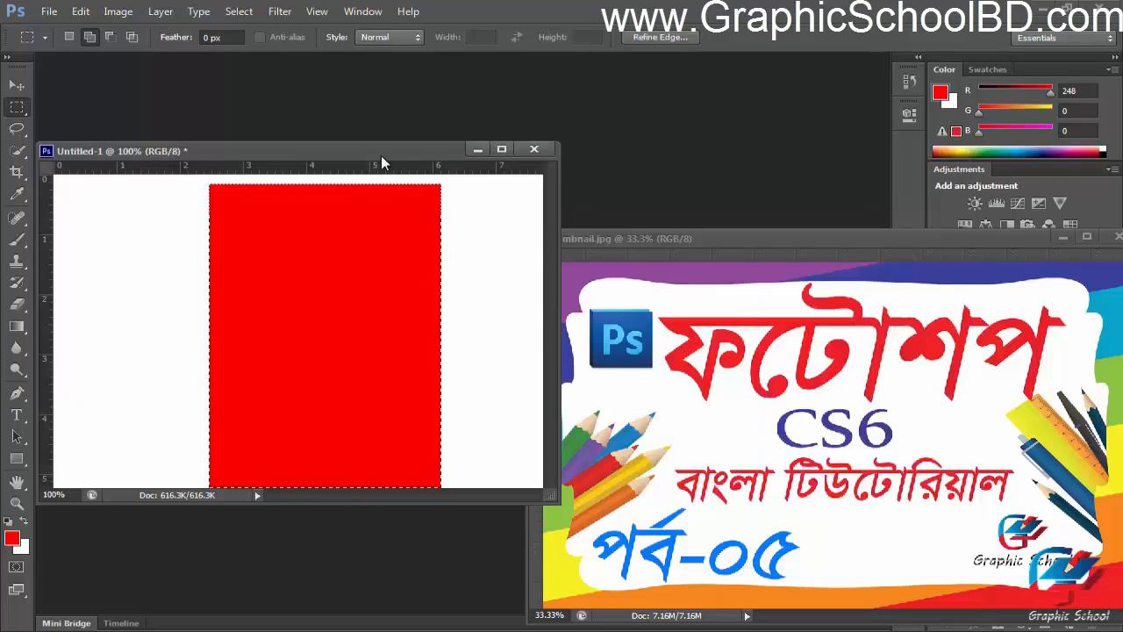
drag(381, 155, 560, 157)
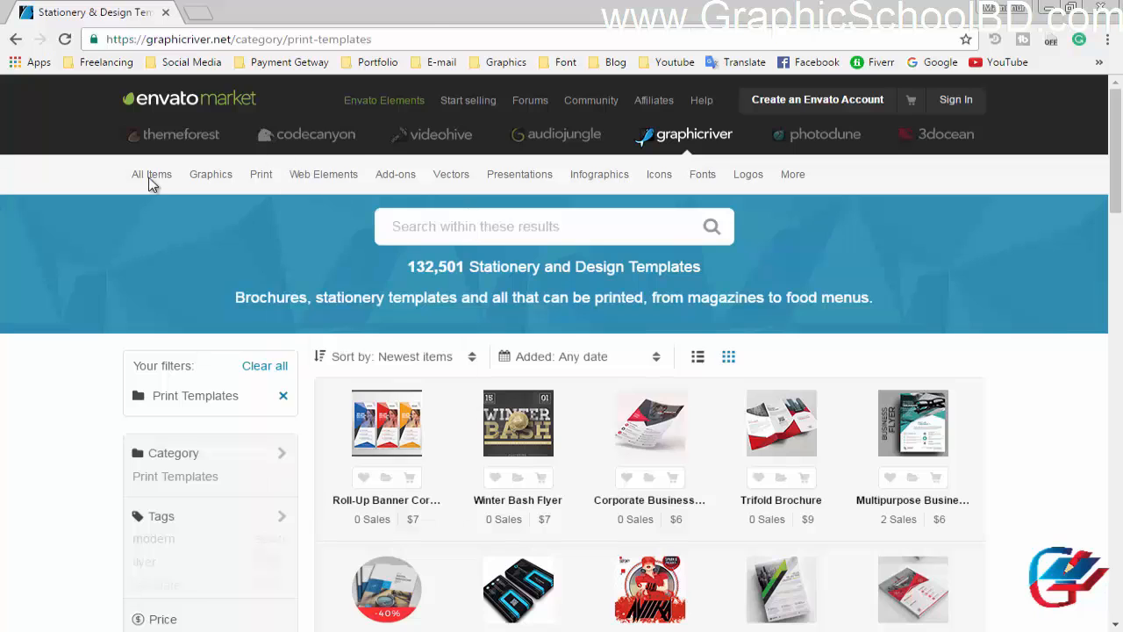
Open the Web Elements category on GraphicRiver and examine its complete list of subcategories.
mouse_move(263, 212)
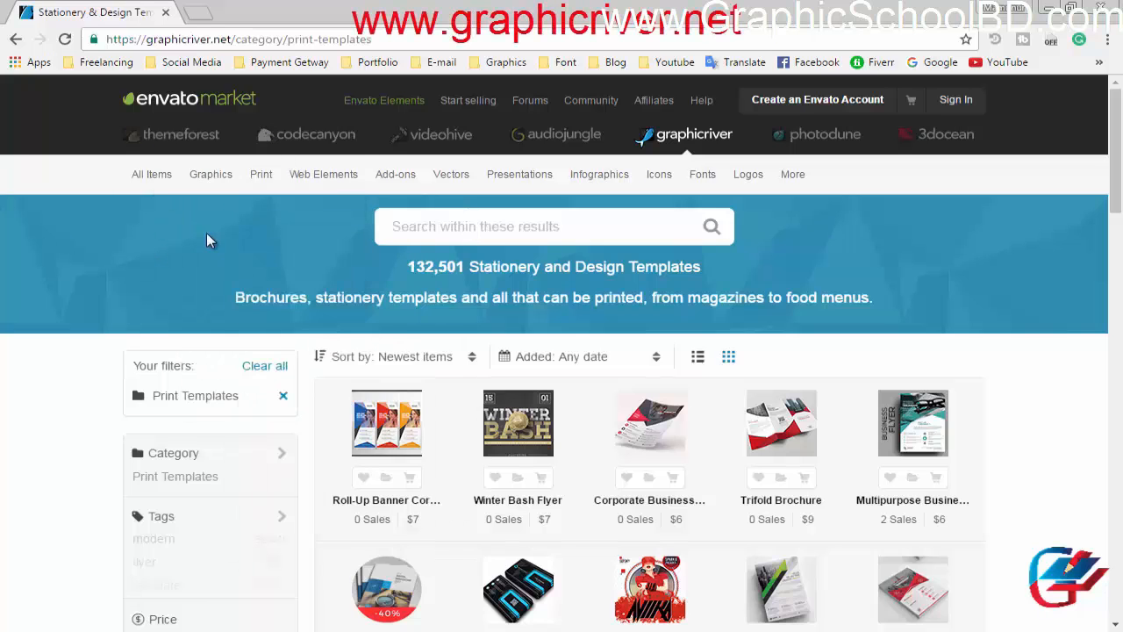
mouse_move(321, 186)
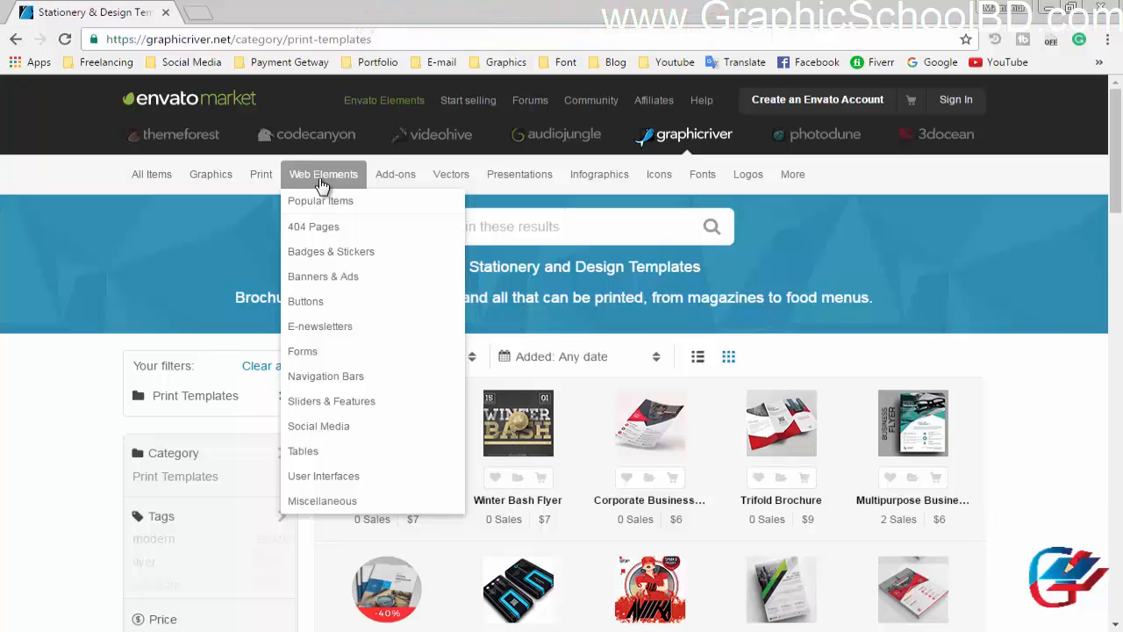
click(324, 180)
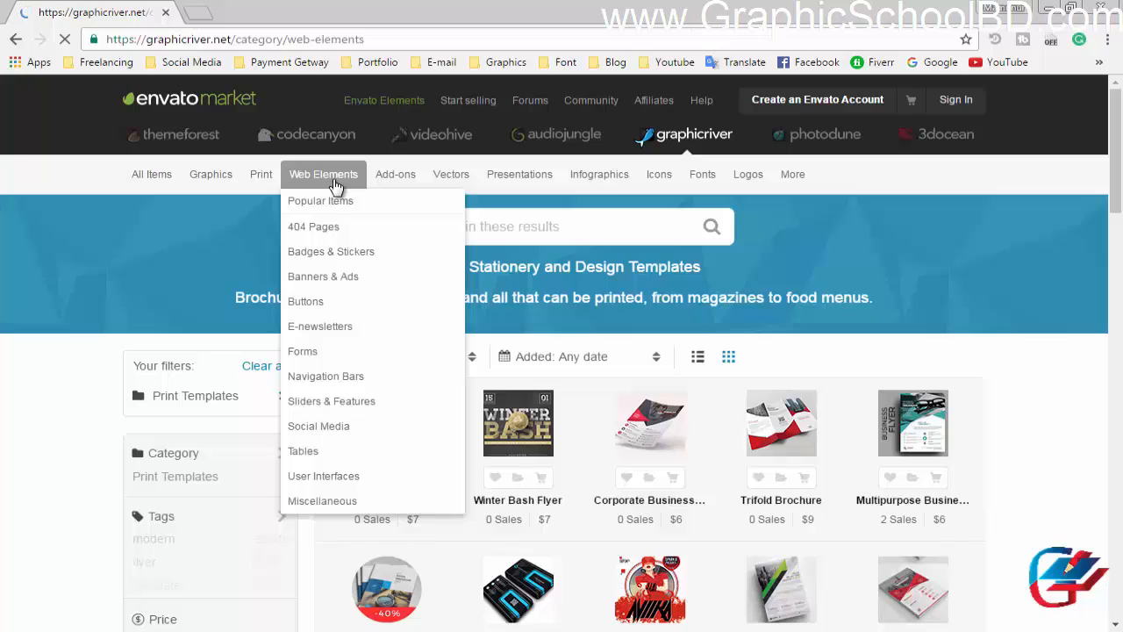
scroll(245, 299, down, 2)
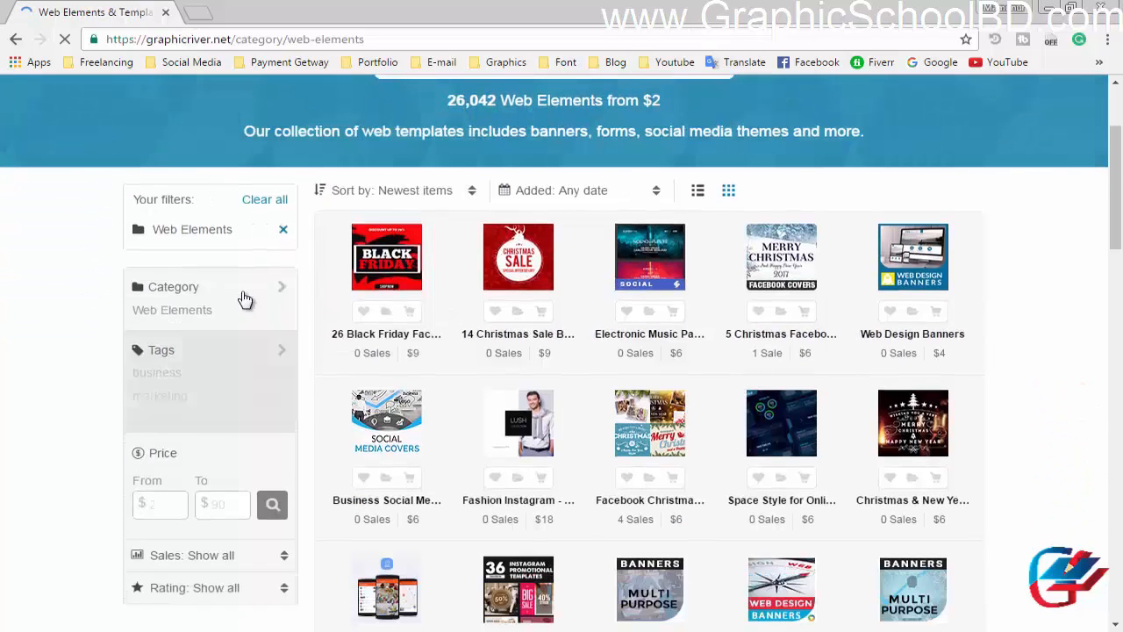
click(253, 296)
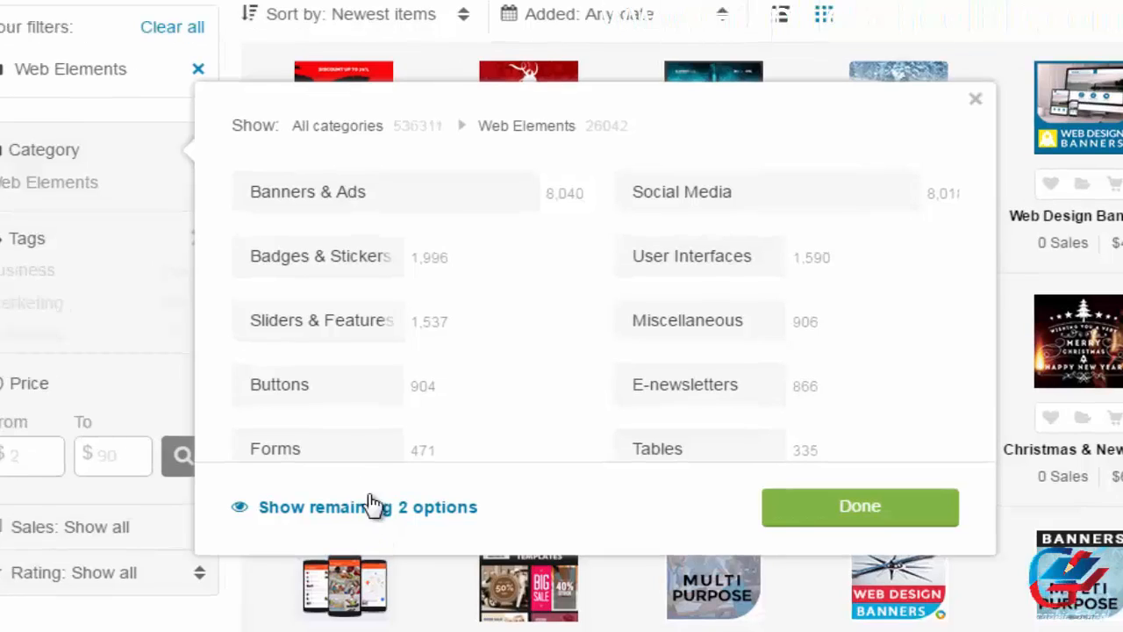
click(372, 504)
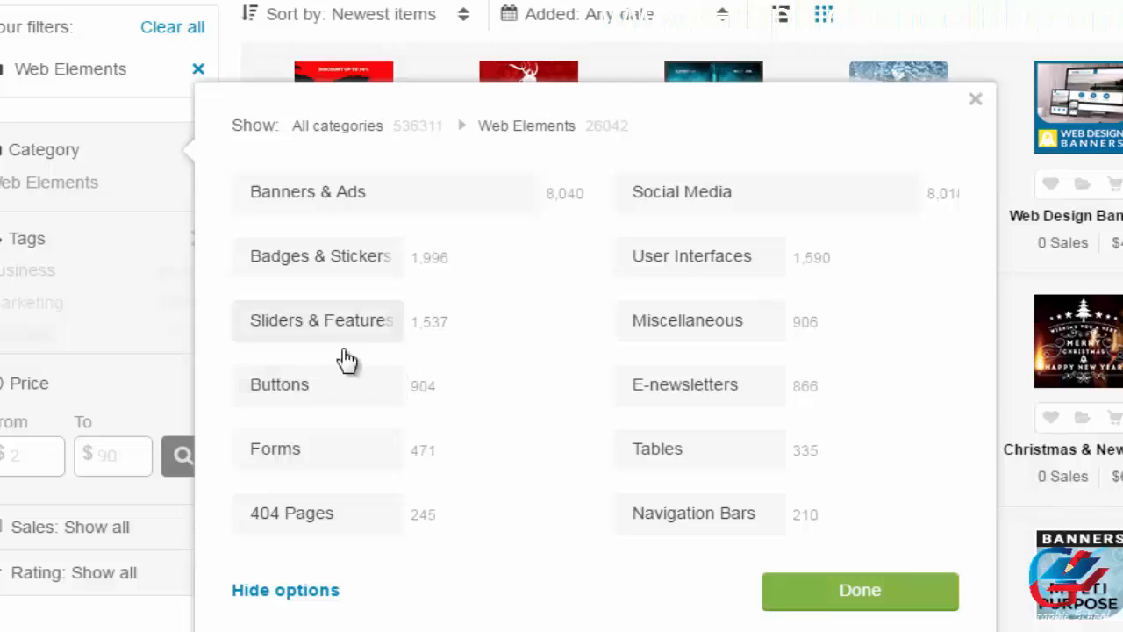
scroll(526, 413, up, 3)
scroll(492, 447, down, 4)
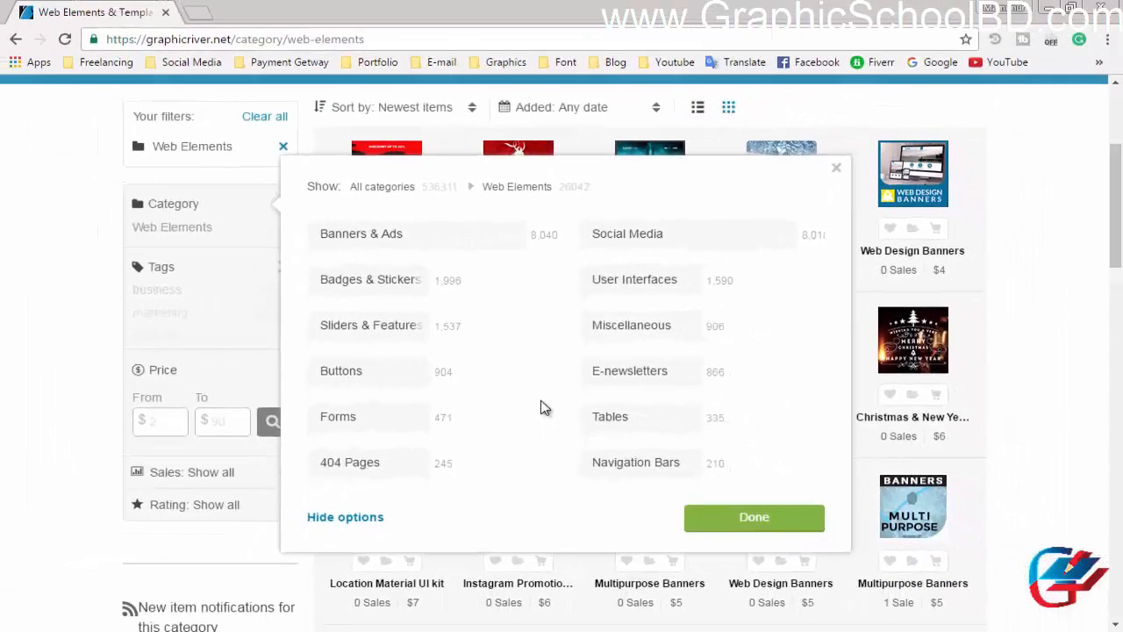
Switch to Photoshop and create a 558 x 377 pixel, 72 pixels/inch document in 8-bit CMYK Color mode with a white background.
click(1049, 8)
drag(436, 157, 393, 149)
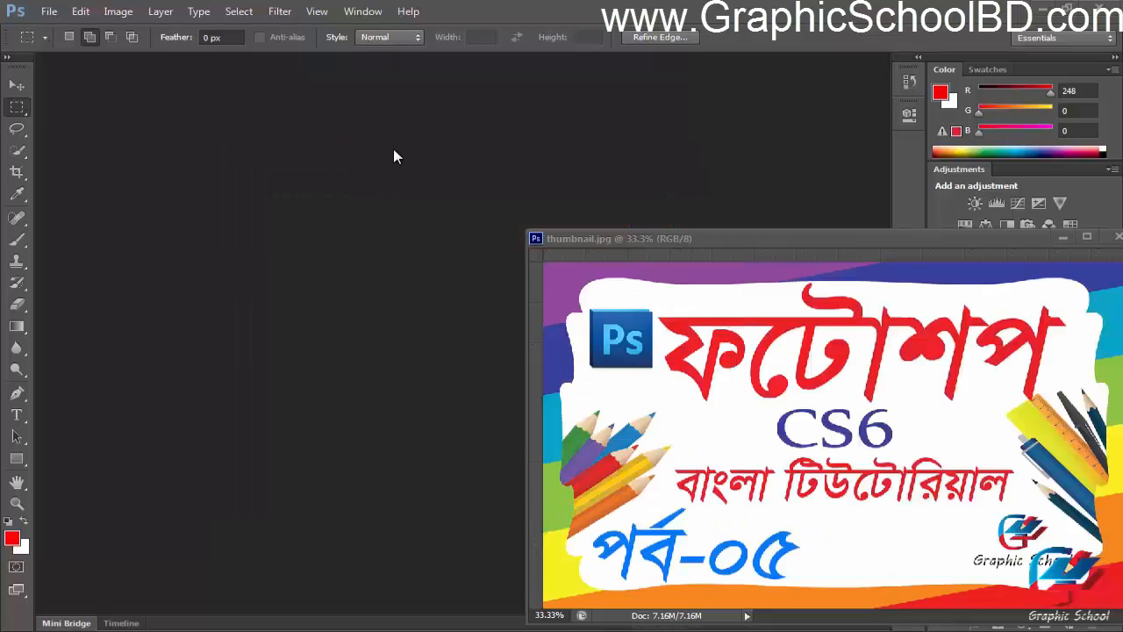
click(679, 150)
click(584, 252)
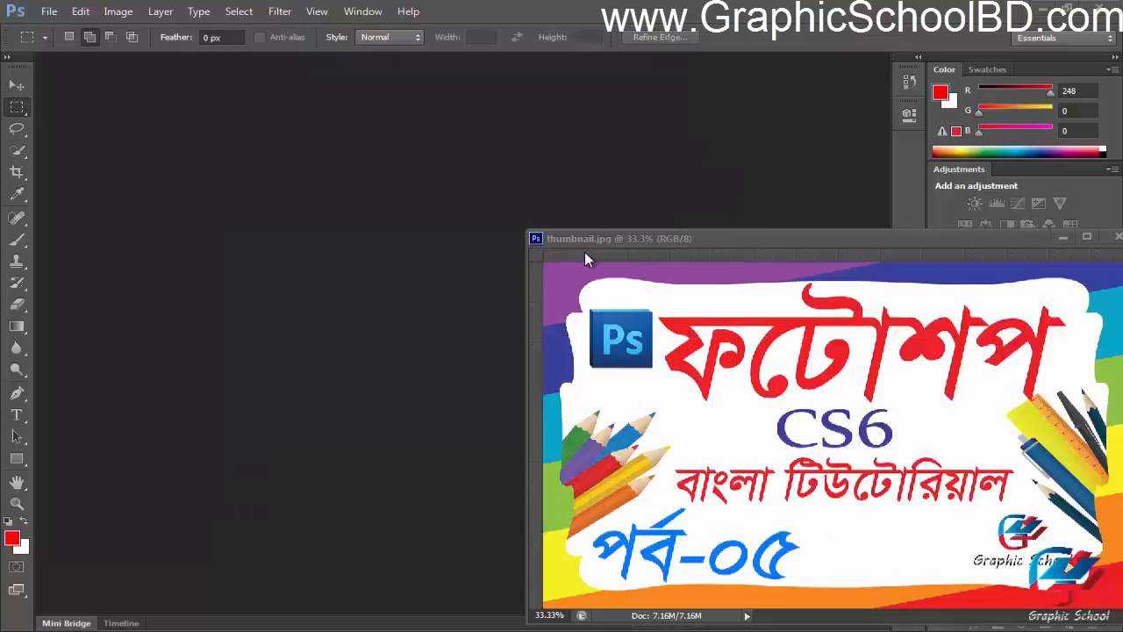
key(ctrl+n)
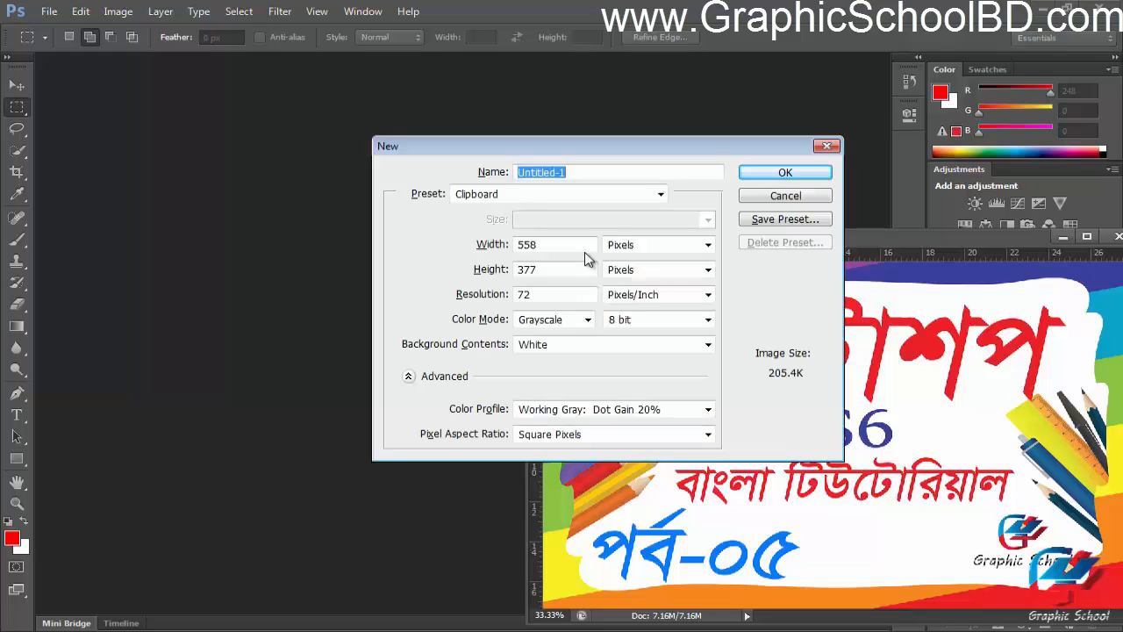
click(550, 321)
click(544, 375)
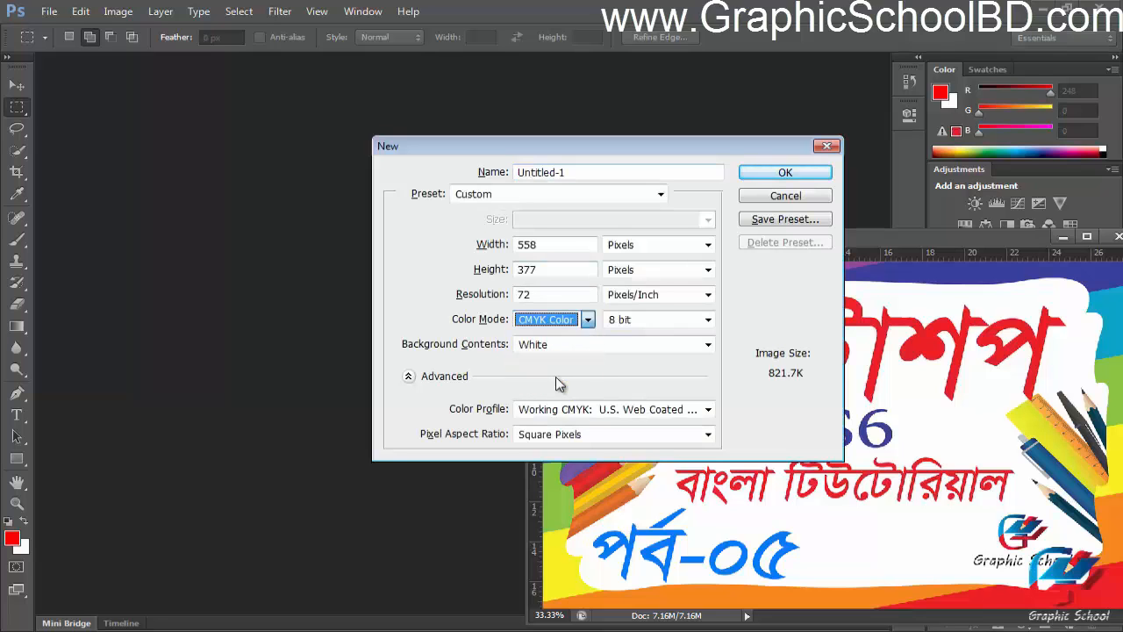
click(785, 172)
drag(391, 83, 539, 142)
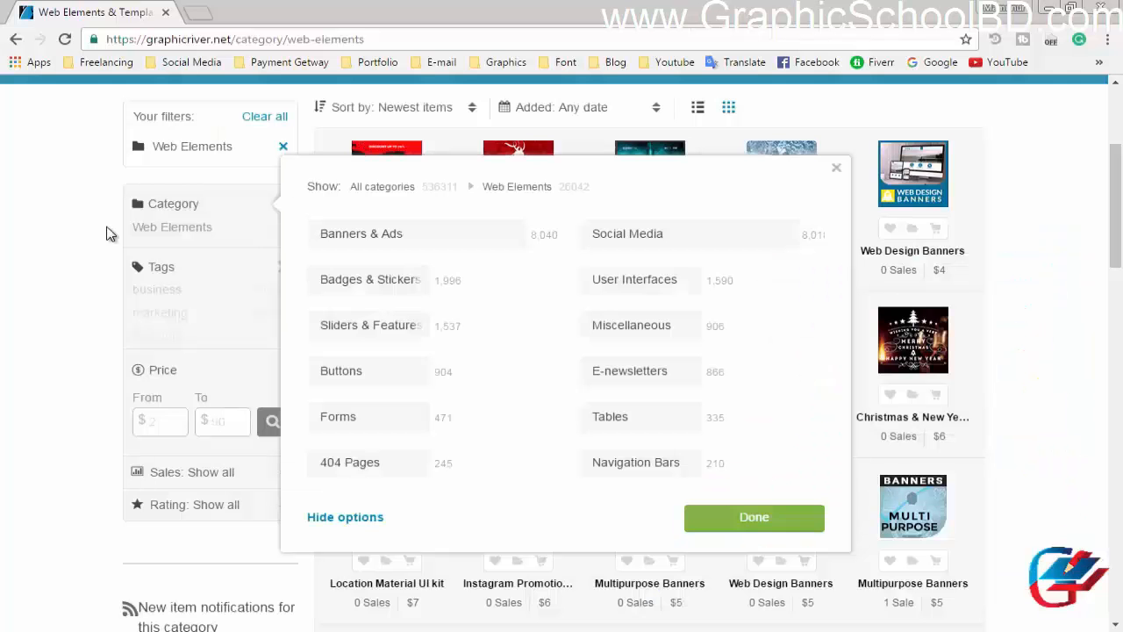
Switch to the browser, open GraphicRiver's Print category, examine all its subcategories and close the list.
scroll(107, 227, up, 3)
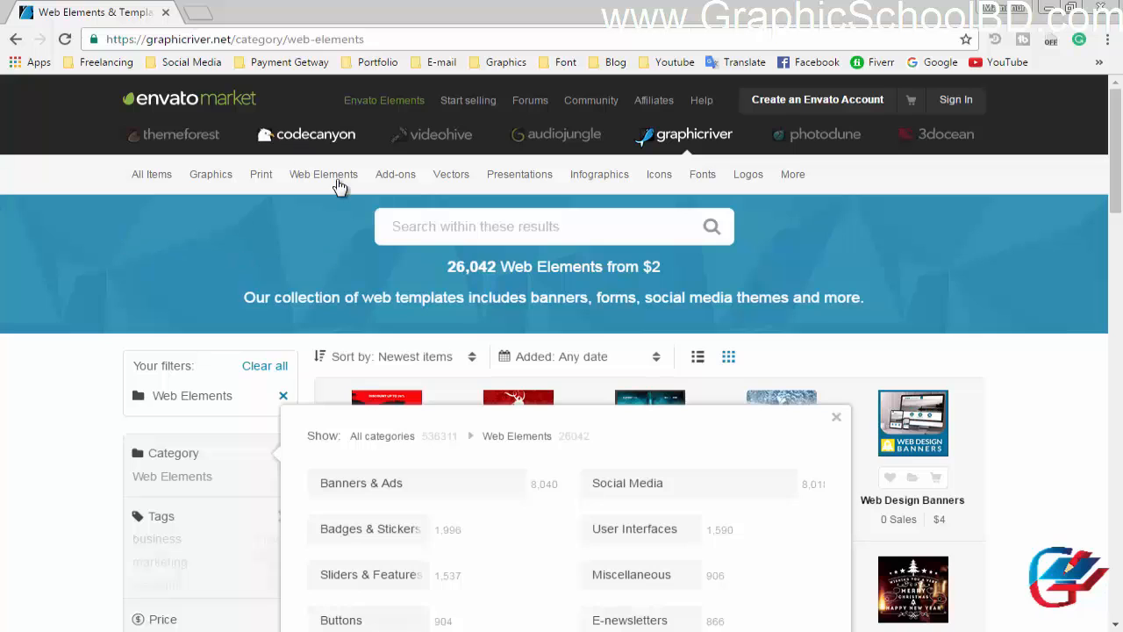
click(266, 179)
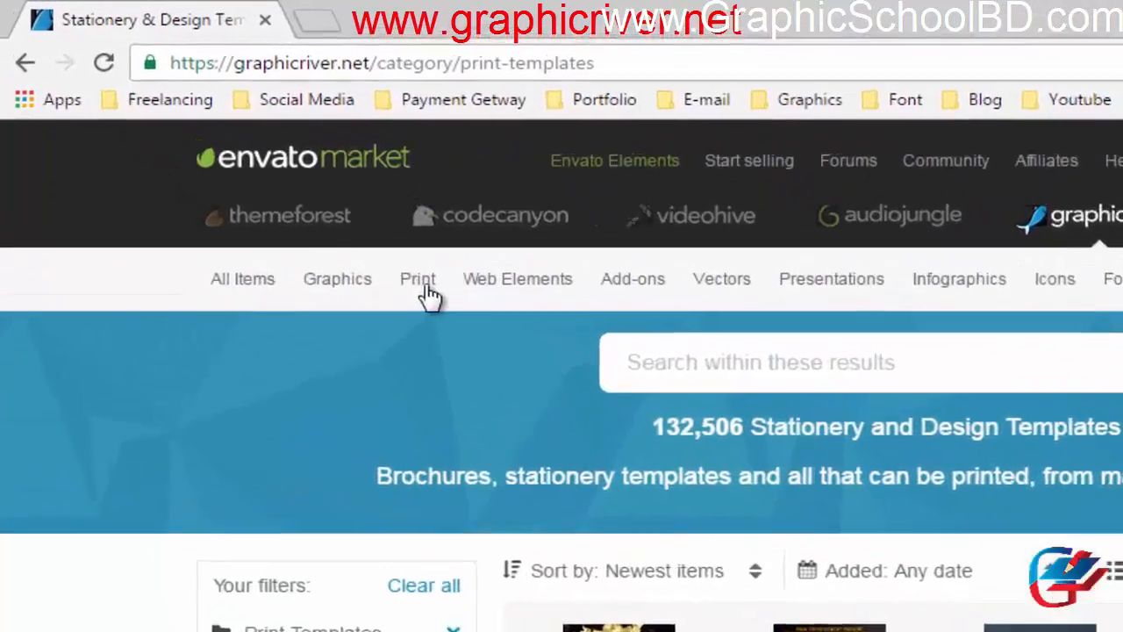
mouse_move(268, 180)
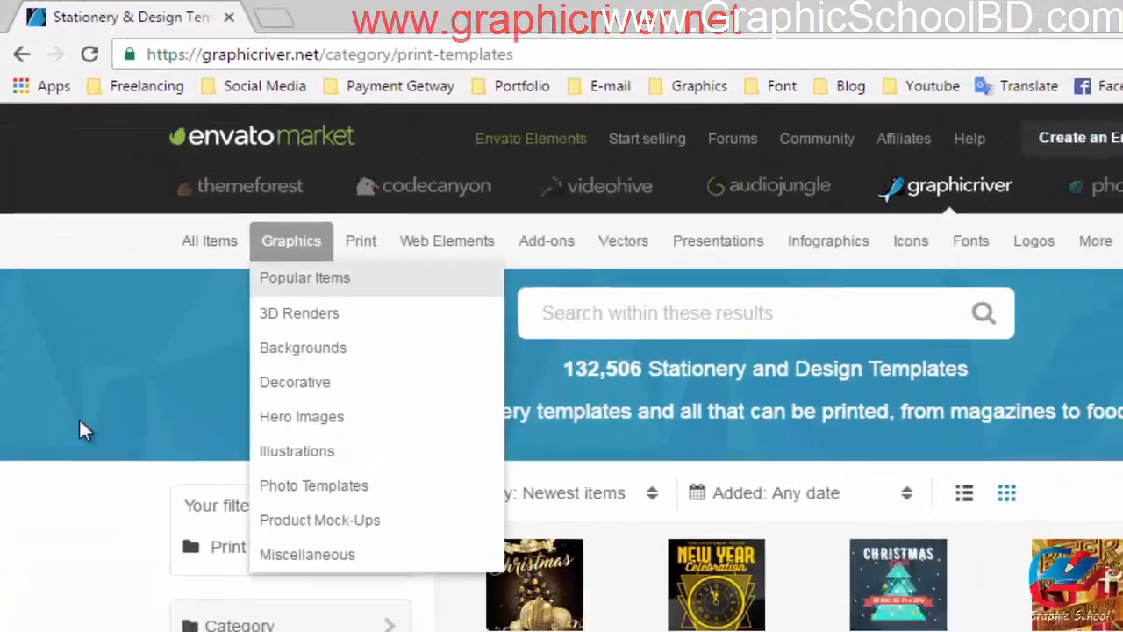
scroll(55, 314, down, 4)
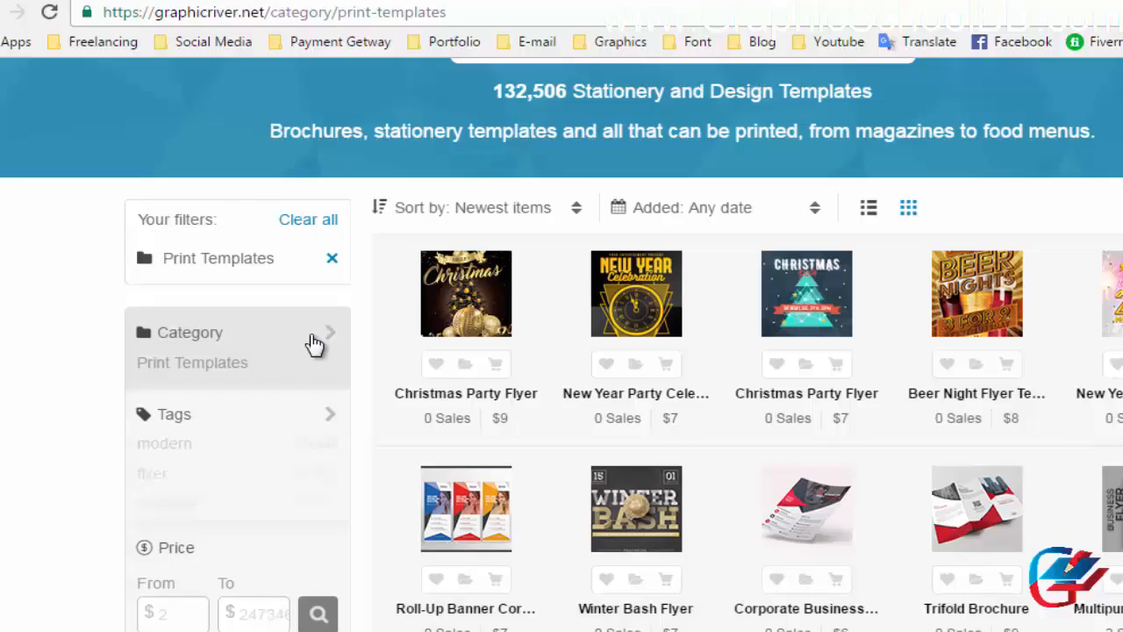
click(314, 344)
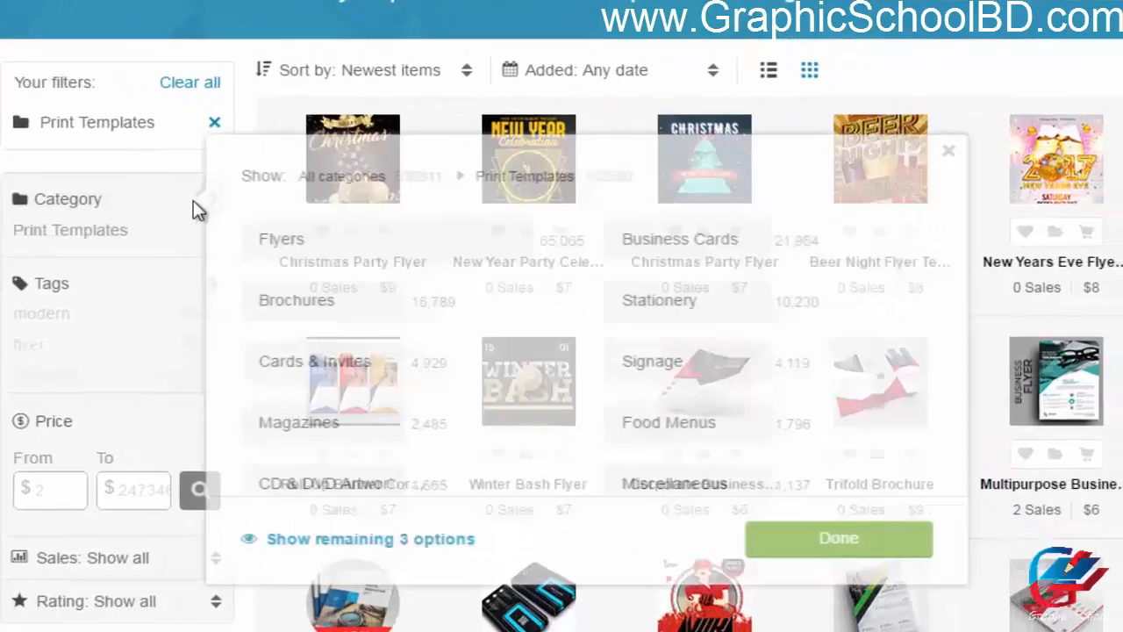
scroll(678, 394, down, 1)
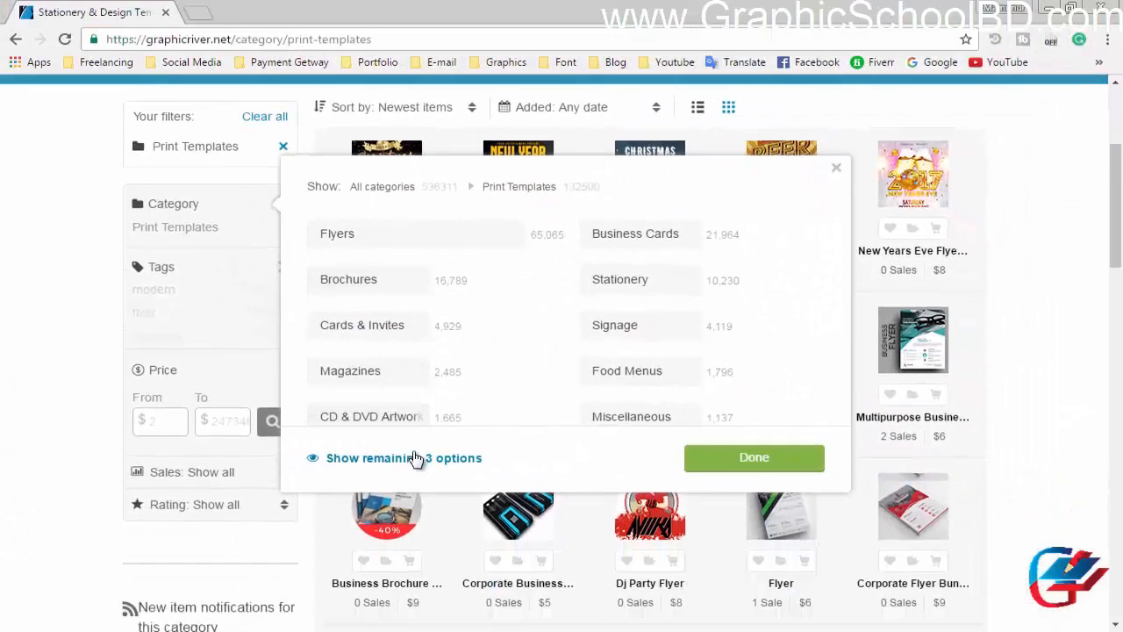
click(416, 458)
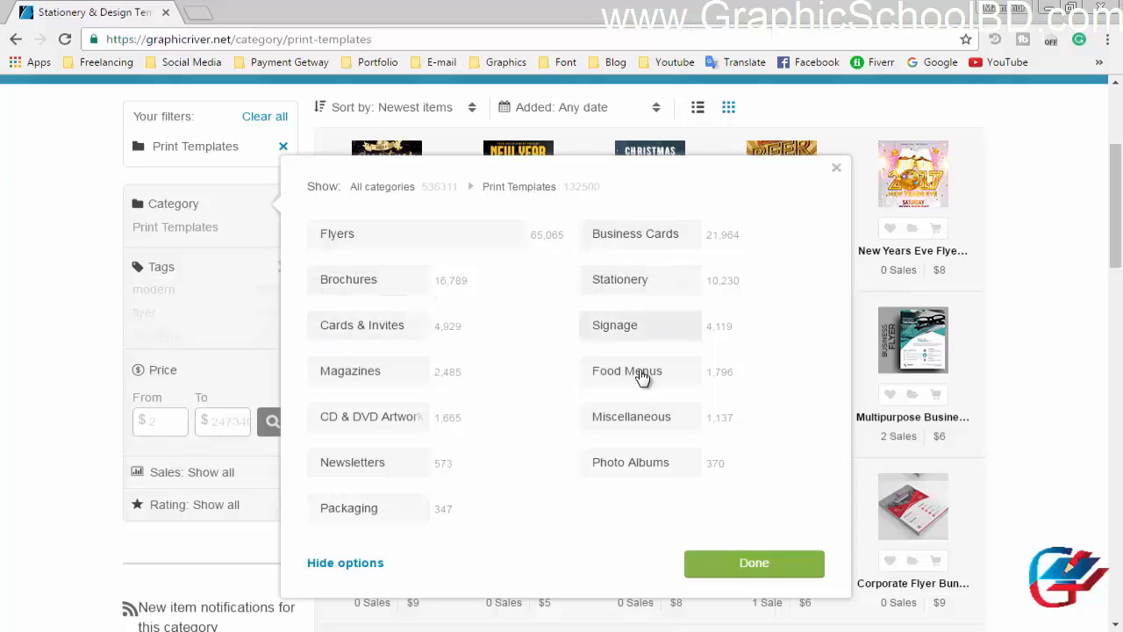
scroll(533, 431, down, 1)
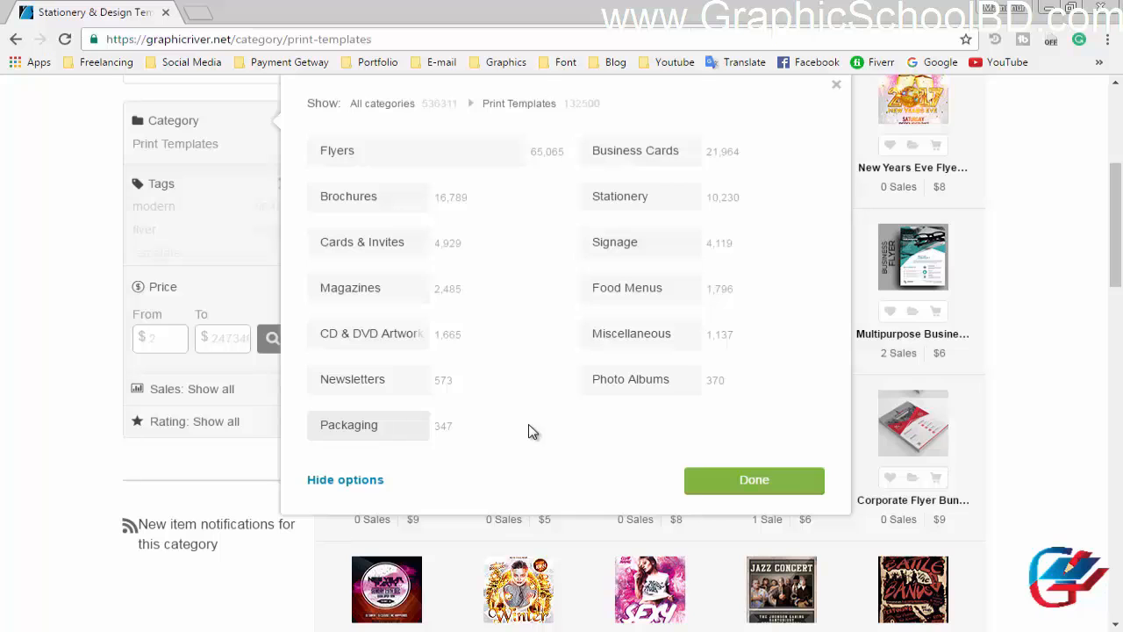
scroll(518, 430, up, 1)
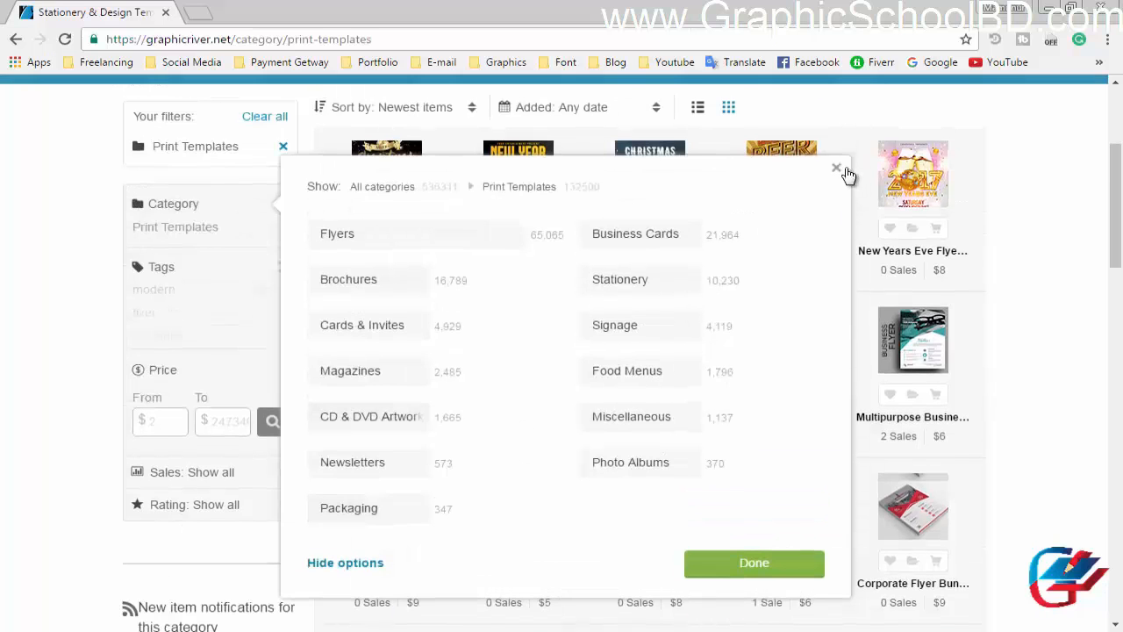
click(836, 169)
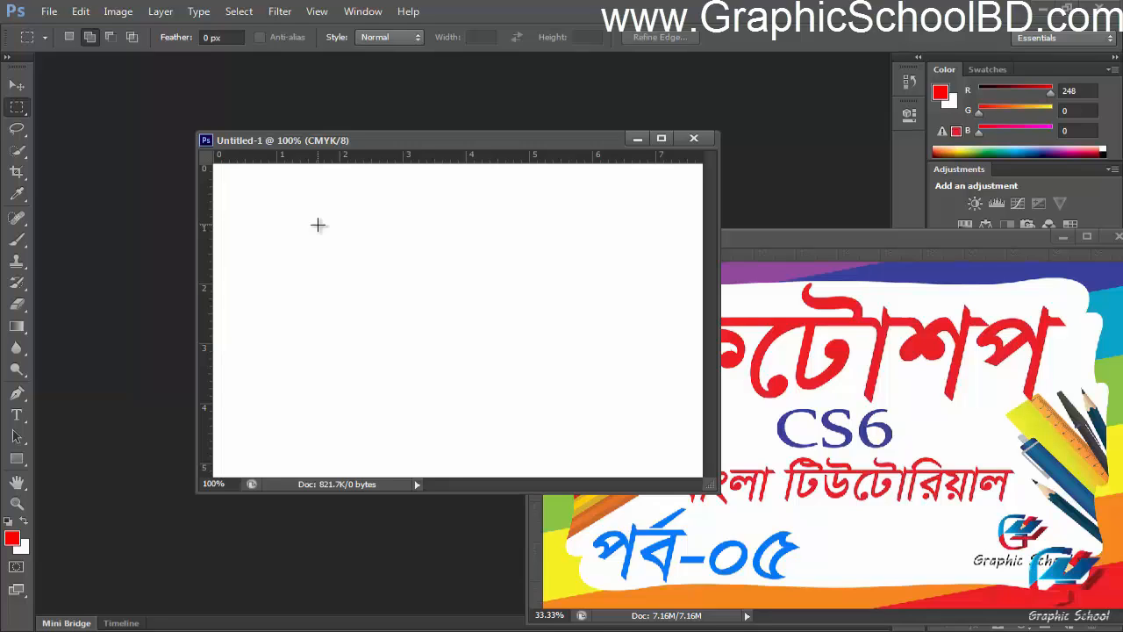
Switch to Photoshop and move the blank CMYK document and thumbnail.jpg windows closer together.
drag(428, 140, 343, 141)
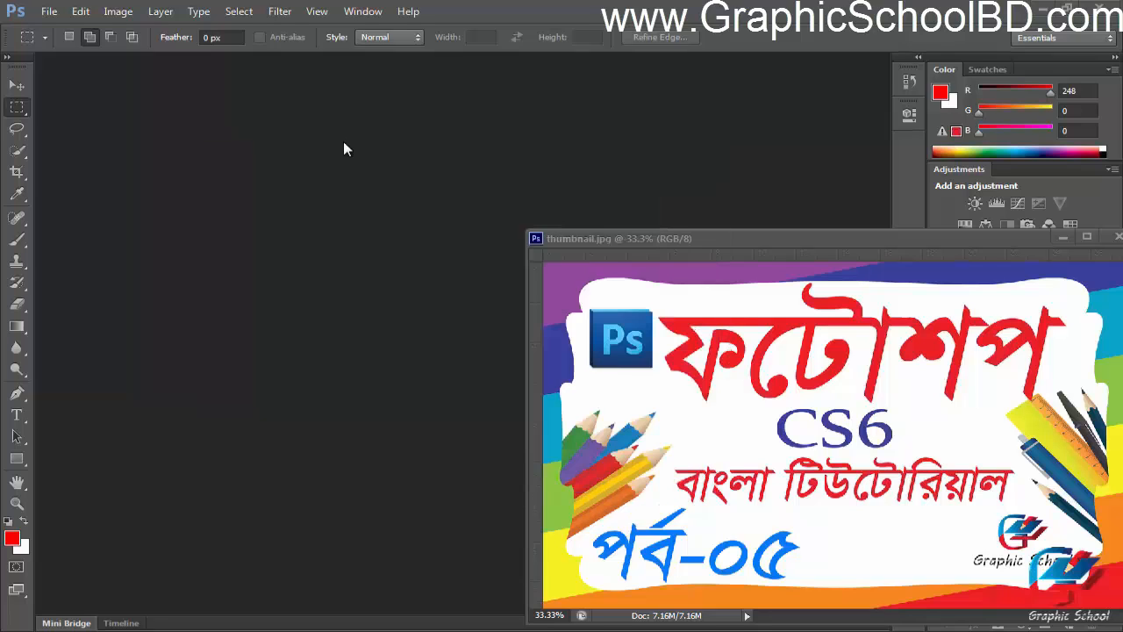
drag(729, 233, 482, 200)
click(465, 140)
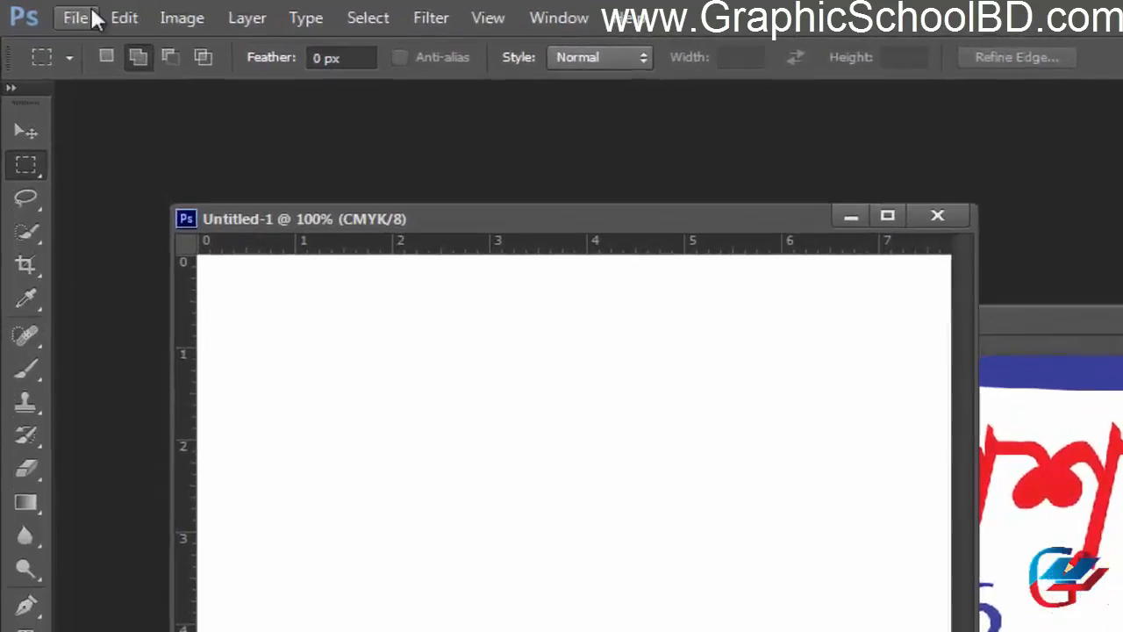
Review the color modes available for a new document, including Lab Color, and cancel without creating one.
click(80, 16)
click(70, 52)
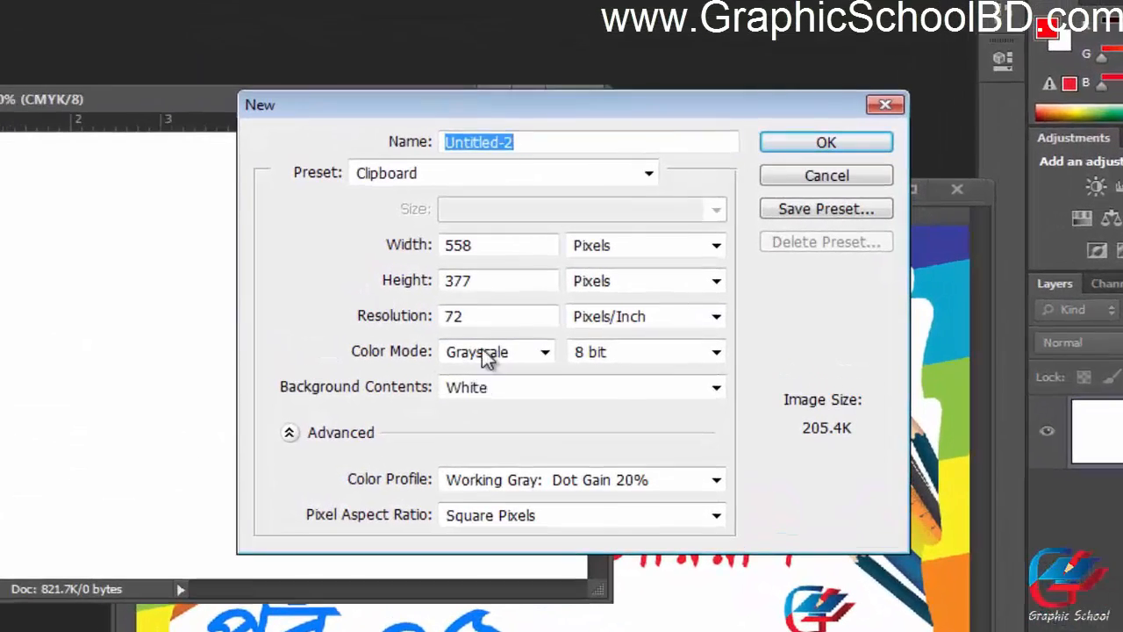
click(485, 355)
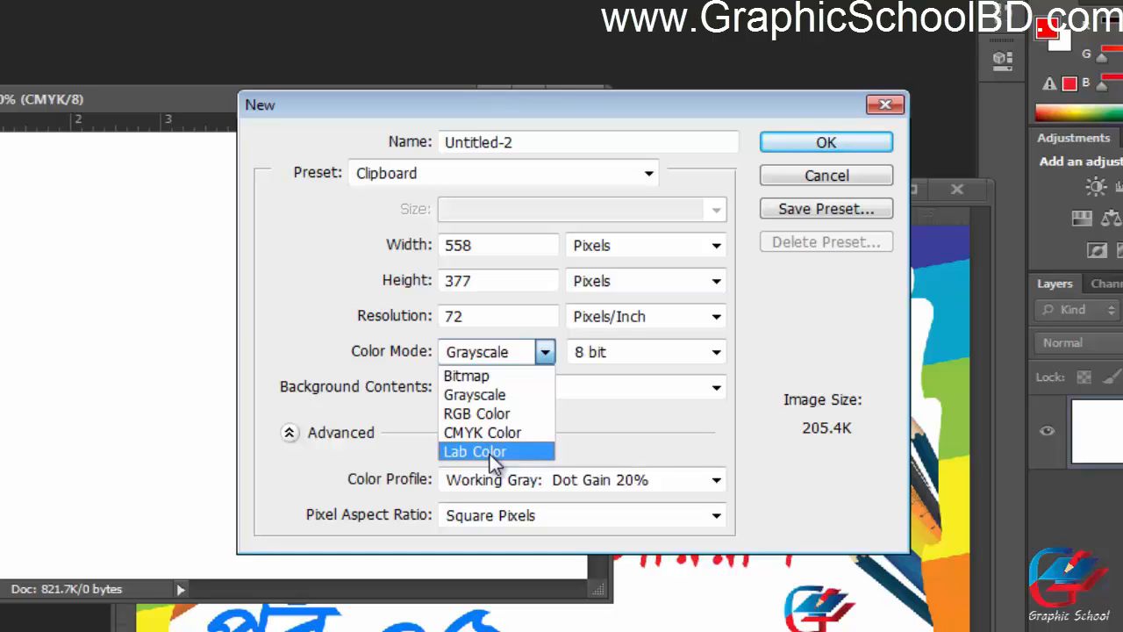
click(630, 431)
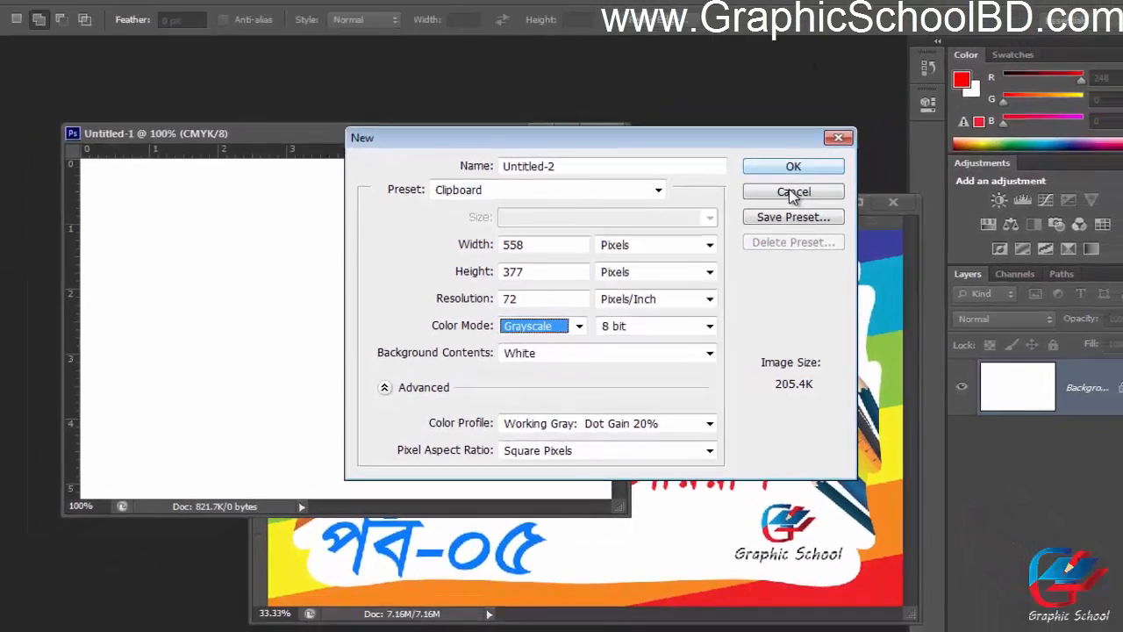
click(792, 193)
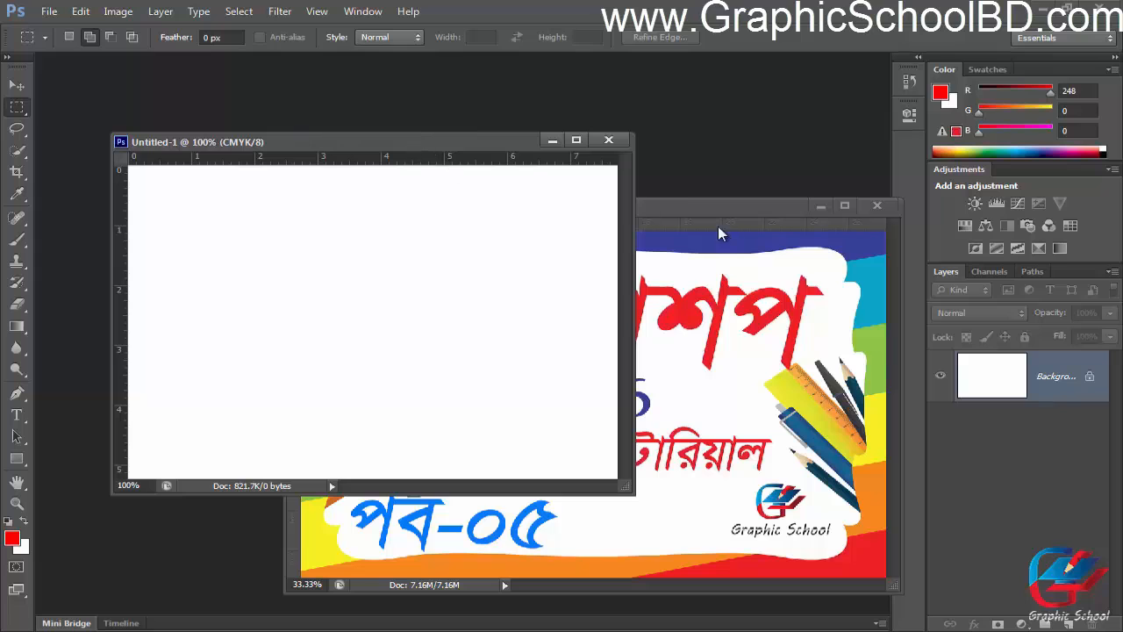
Reposition the thumbnail.jpg and blank CMYK document windows in the workspace.
drag(718, 233, 629, 234)
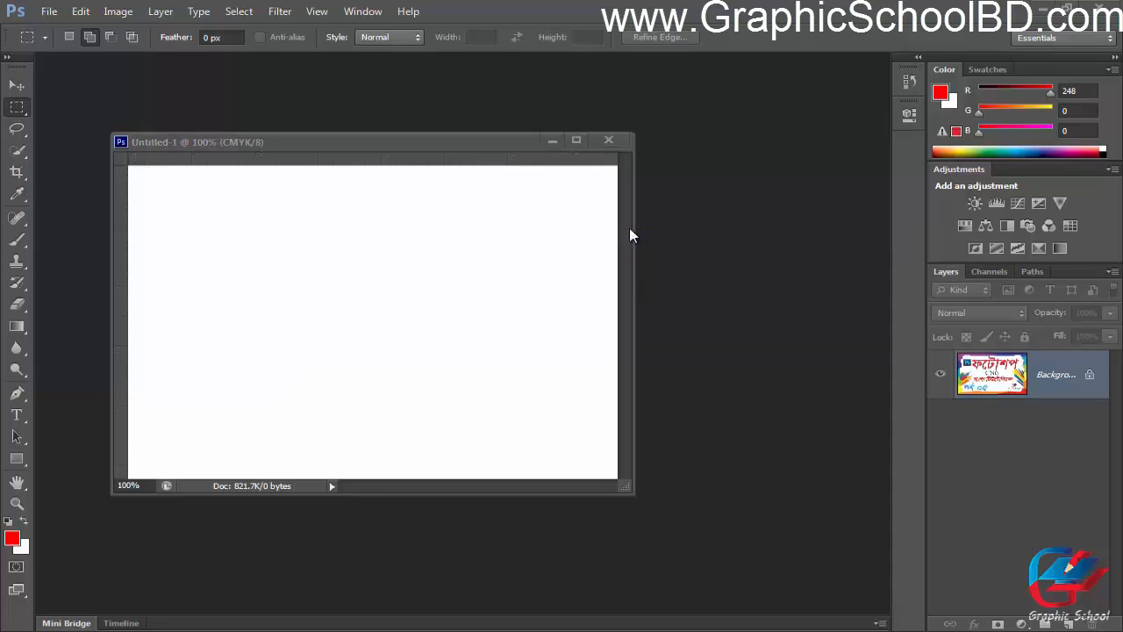
drag(492, 142, 399, 139)
click(641, 221)
drag(640, 225, 702, 198)
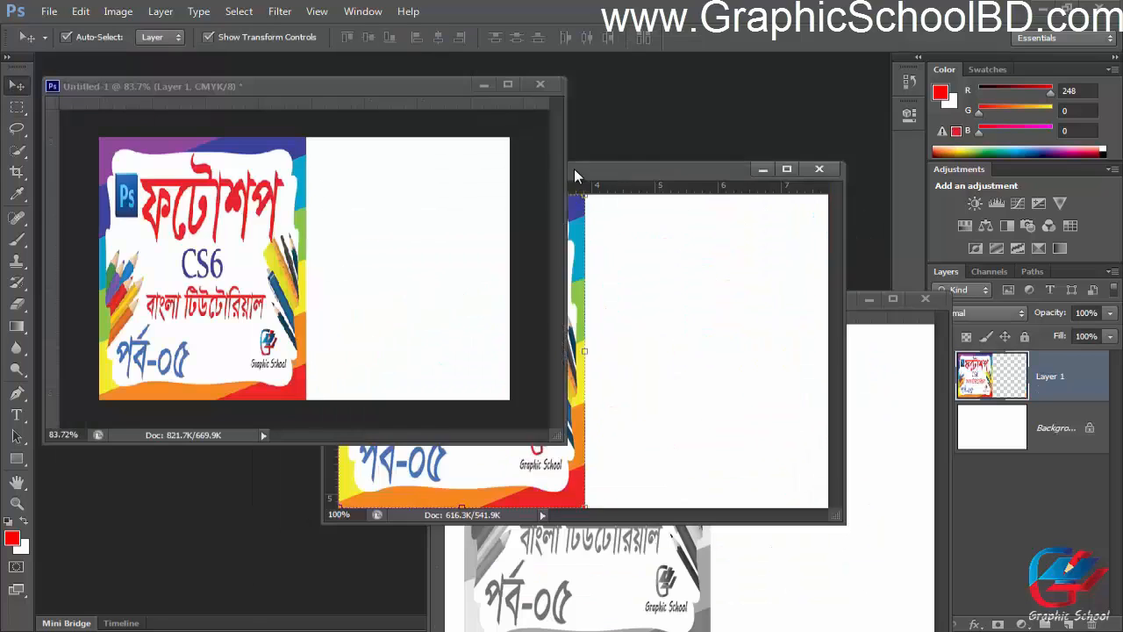
Bring the CMYK, RGB and Grayscale documents to the front in turn and compare how the thumbnail artwork looks in each.
drag(574, 168, 536, 162)
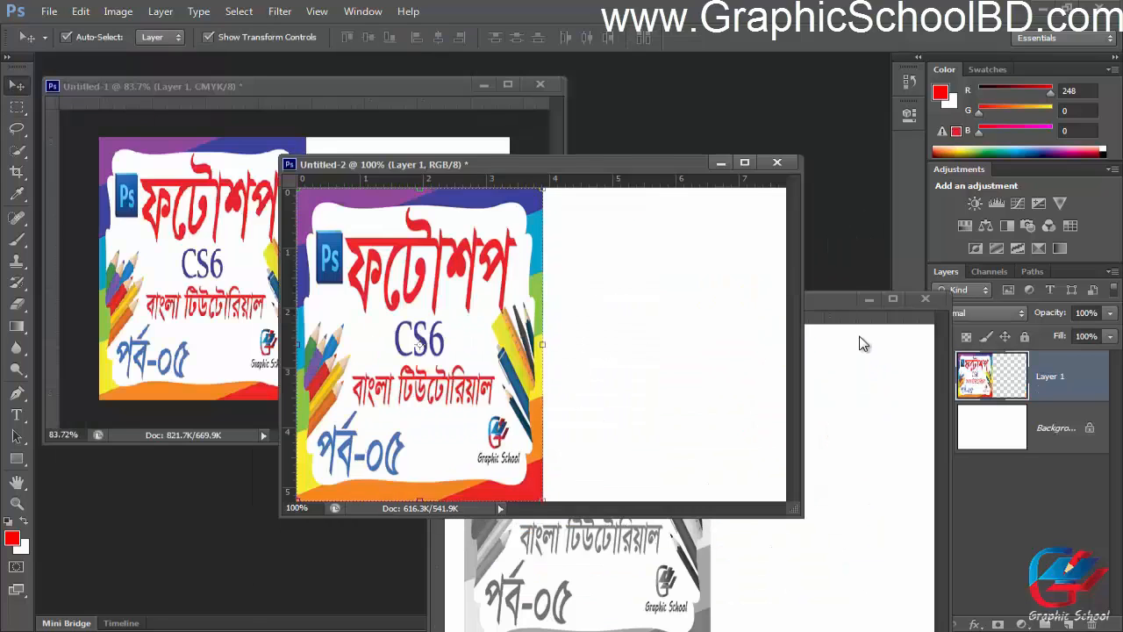
drag(487, 481, 470, 305)
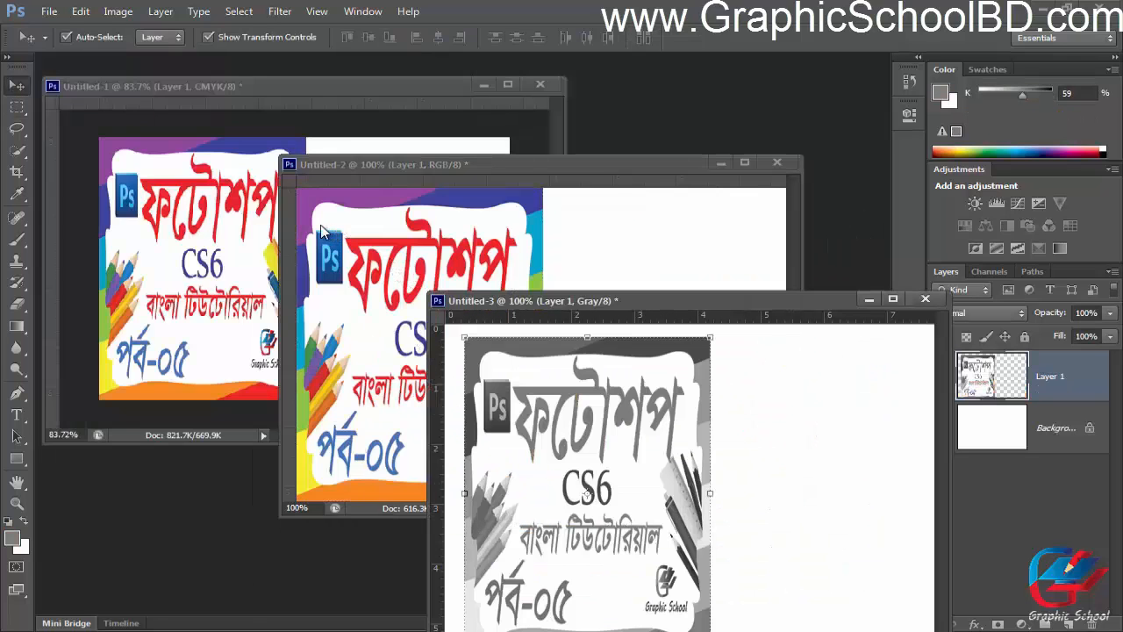
click(234, 209)
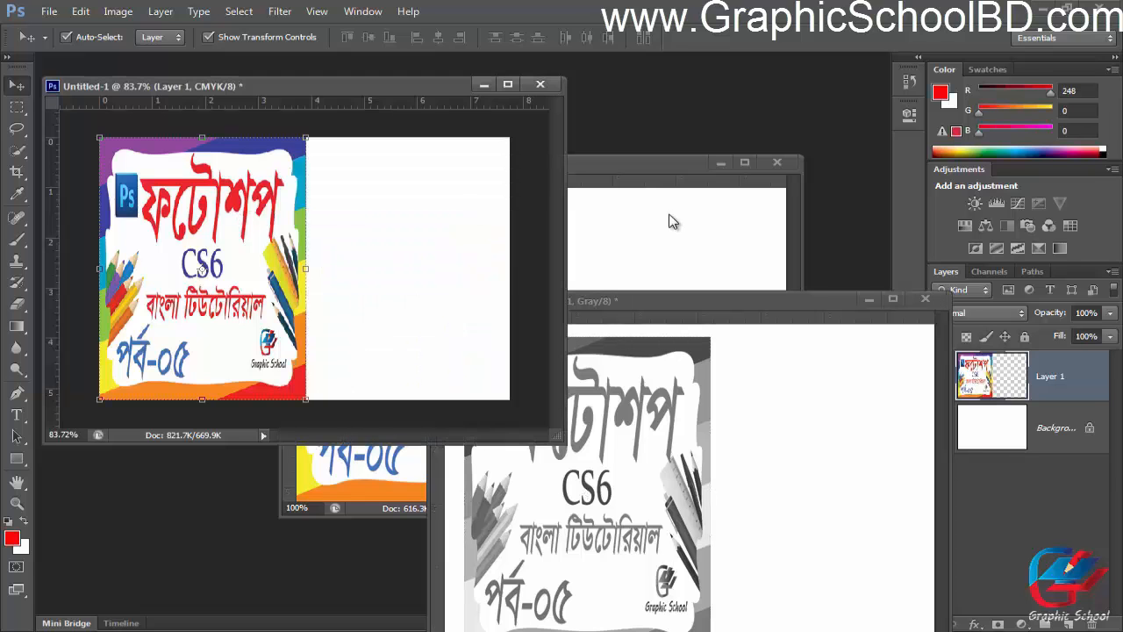
click(672, 220)
click(859, 448)
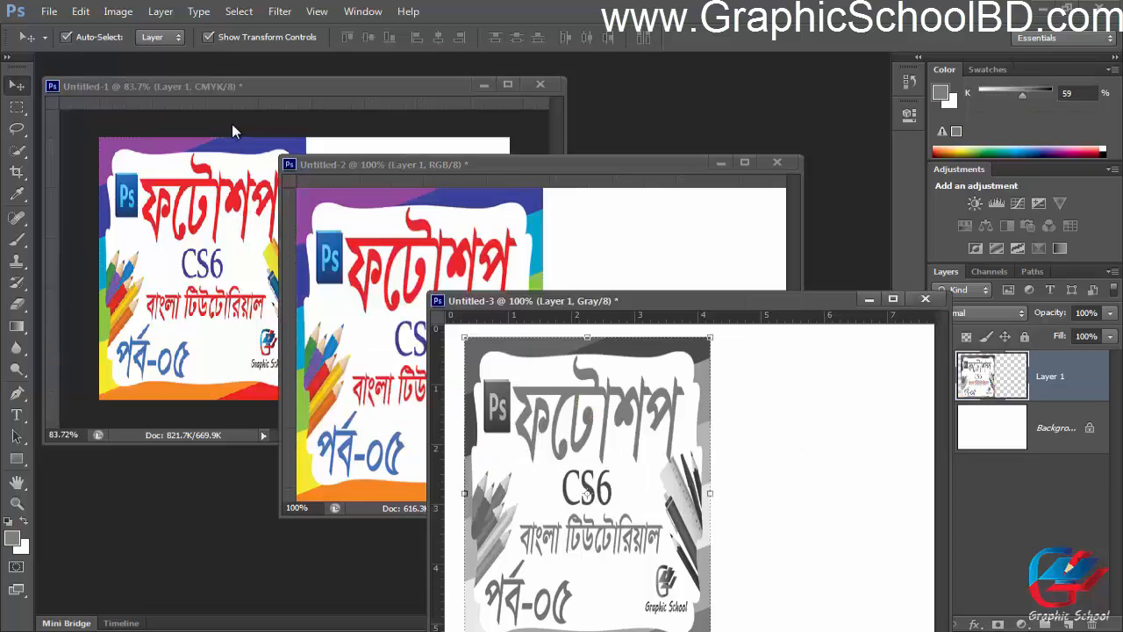
click(205, 85)
click(618, 214)
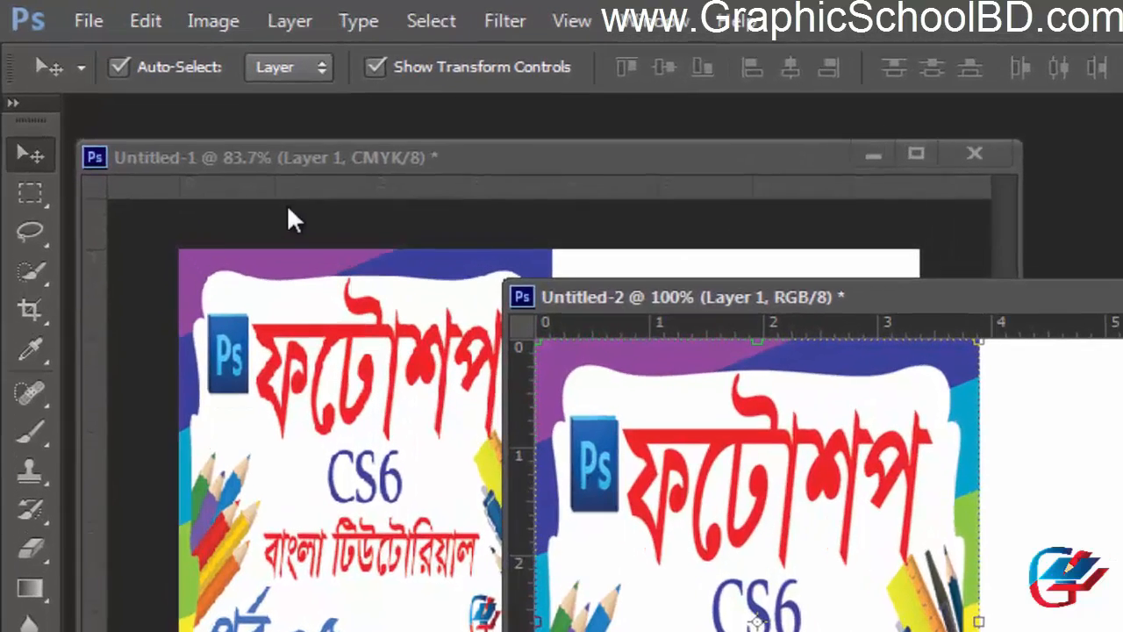
Switch between the CMYK, RGB and Grayscale documents and move the RGB window so all three can be compared.
click(269, 129)
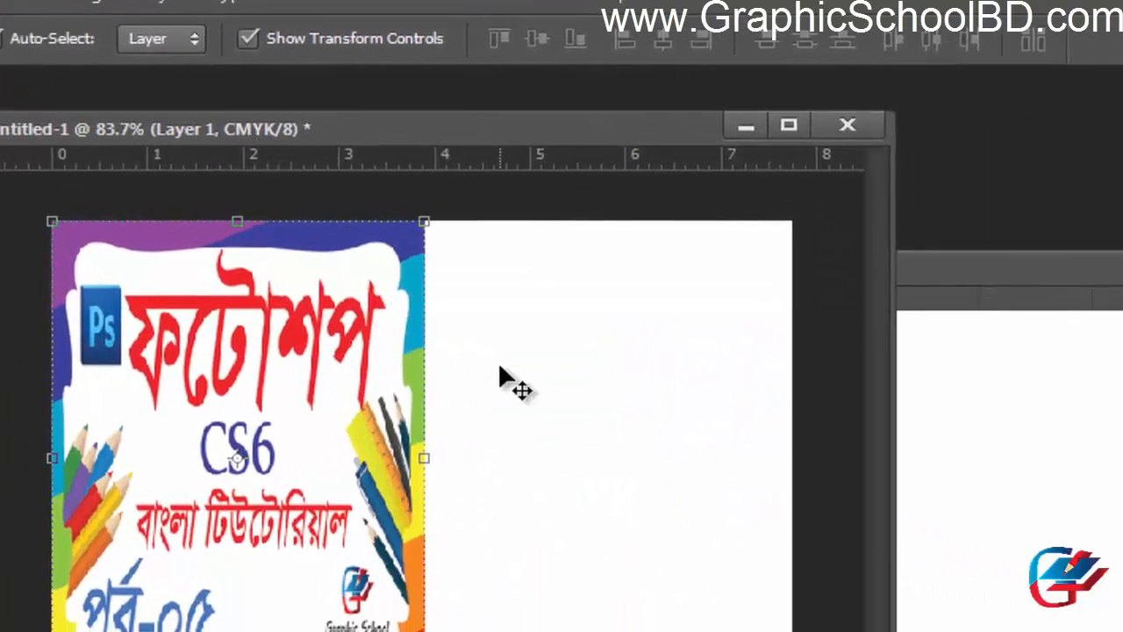
click(844, 371)
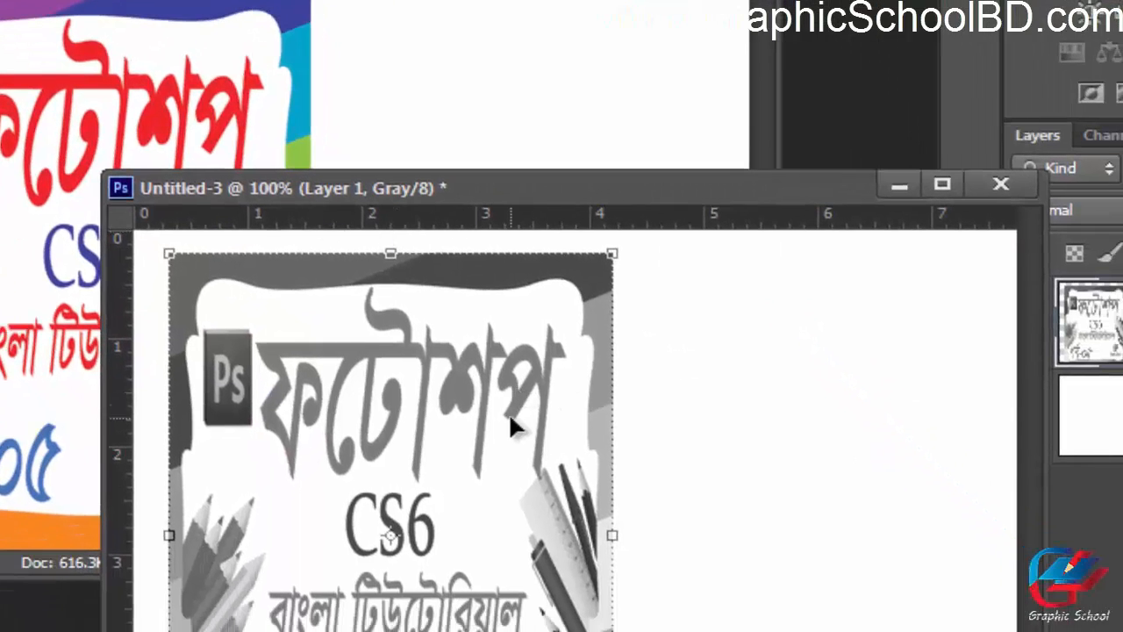
drag(508, 412, 492, 402)
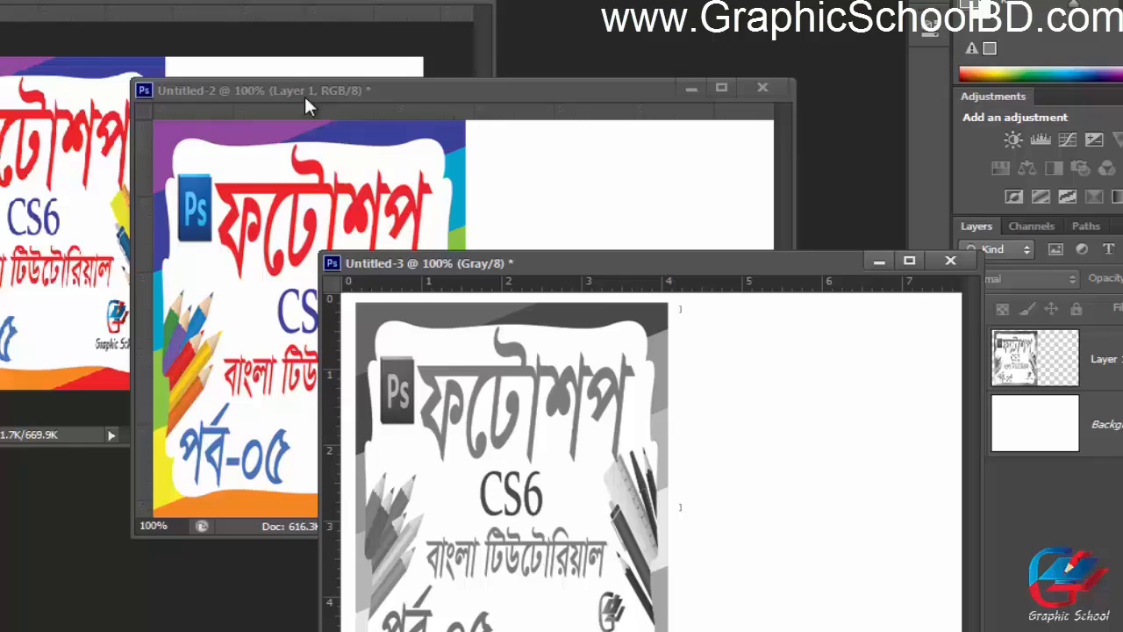
drag(303, 94, 417, 164)
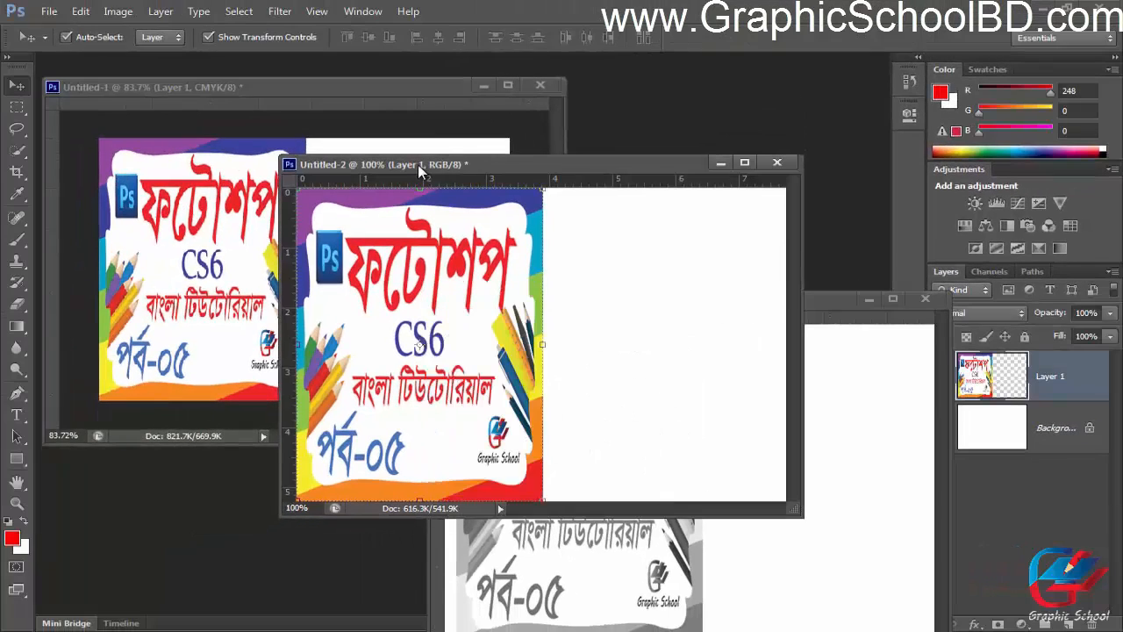
click(397, 98)
click(831, 304)
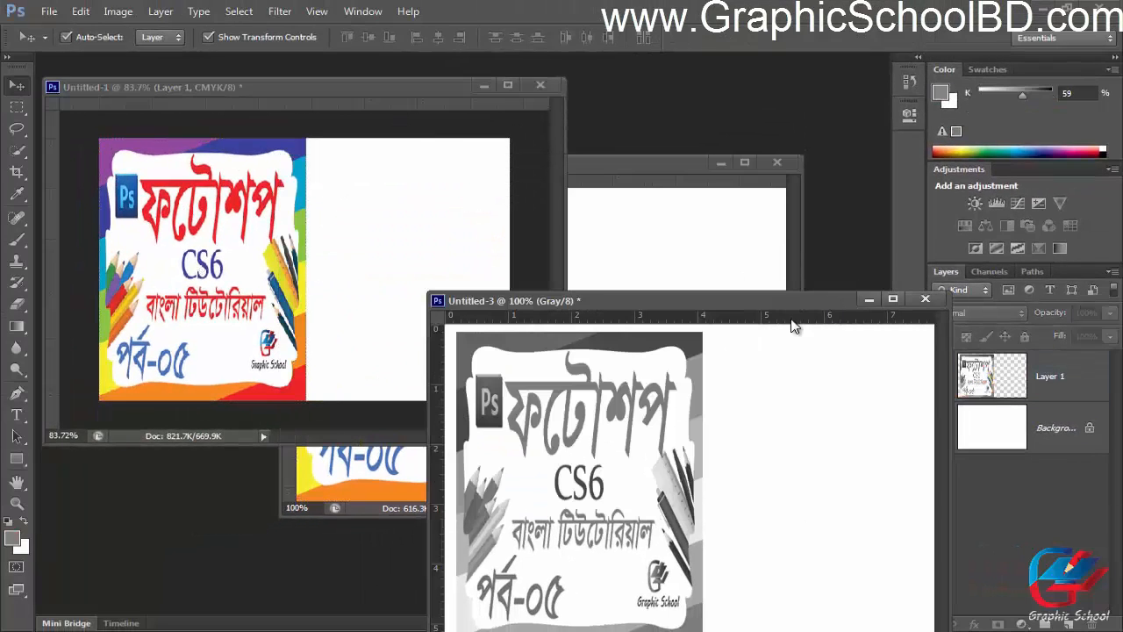
Display the RGB document's channels and compare them with the channel of the Grayscale document.
click(617, 202)
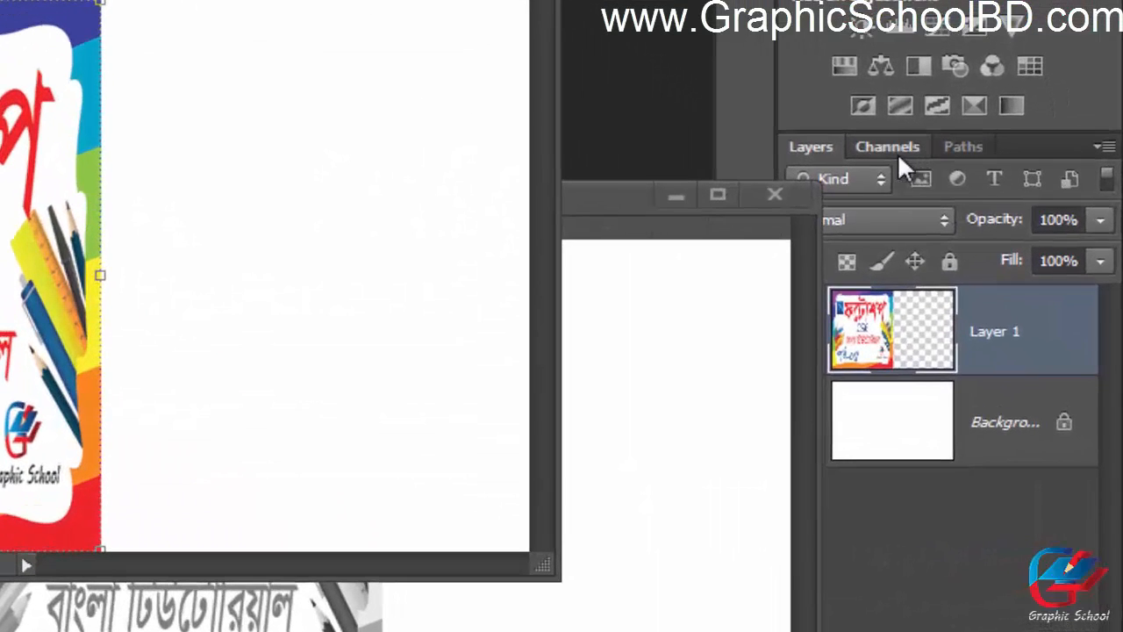
click(992, 273)
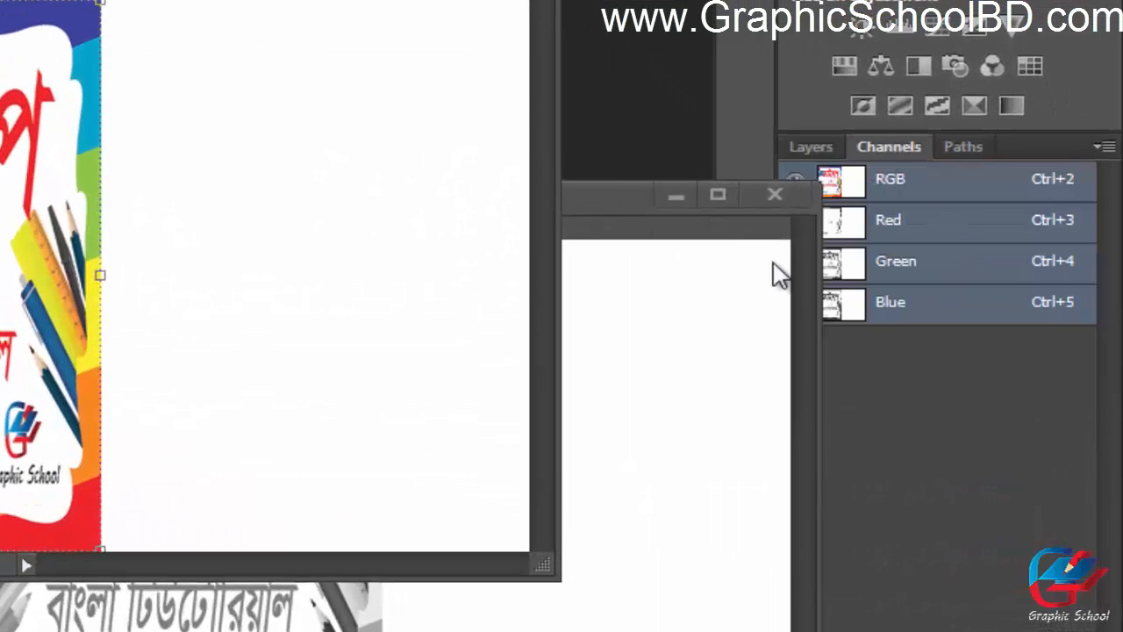
click(675, 196)
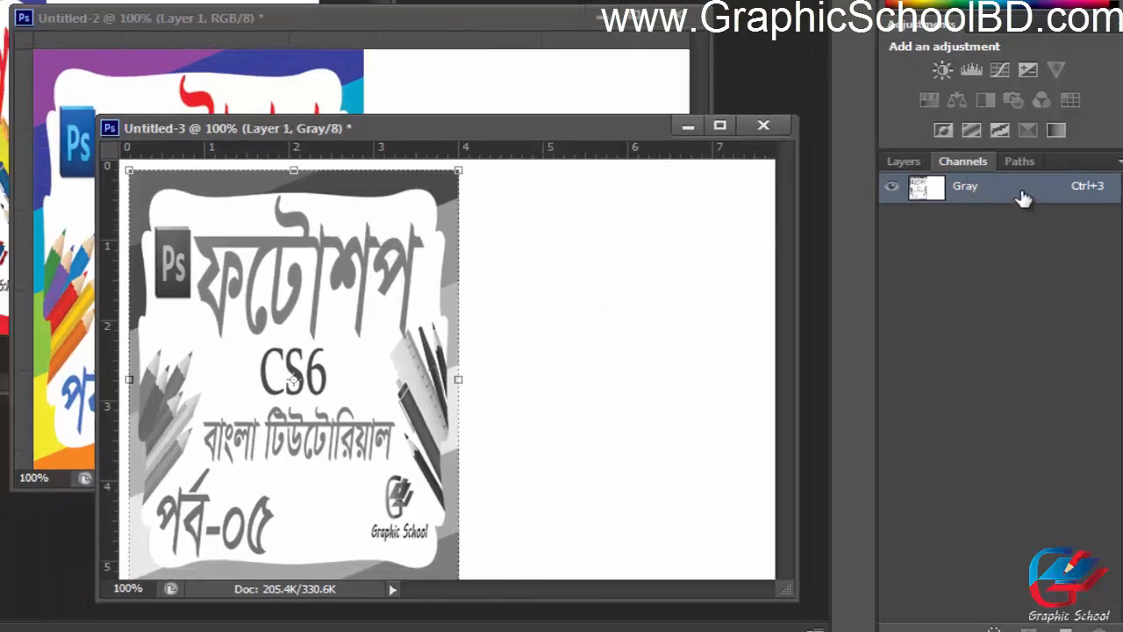
click(250, 73)
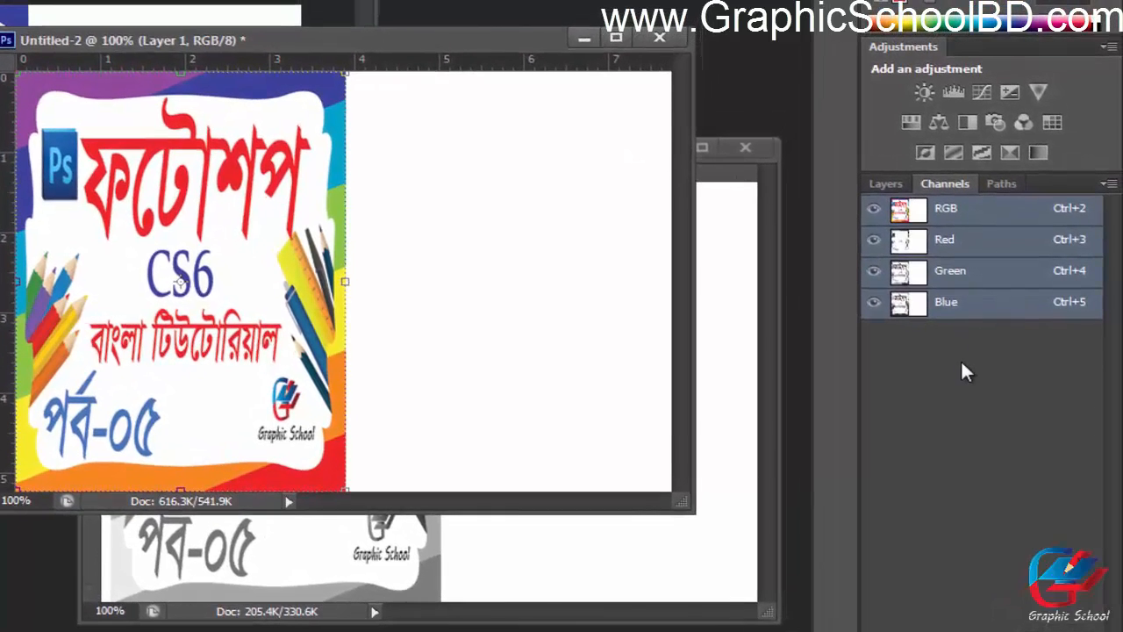
View the RGB document's Red, Green and Blue channels individually and restore the RGB composite.
click(956, 241)
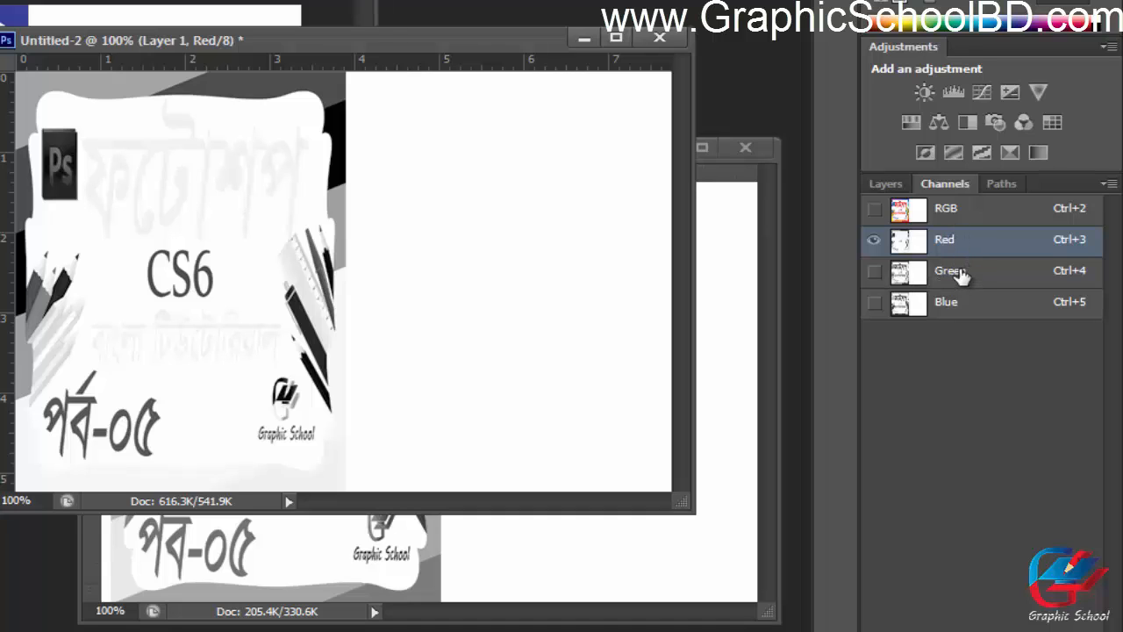
click(958, 271)
click(952, 310)
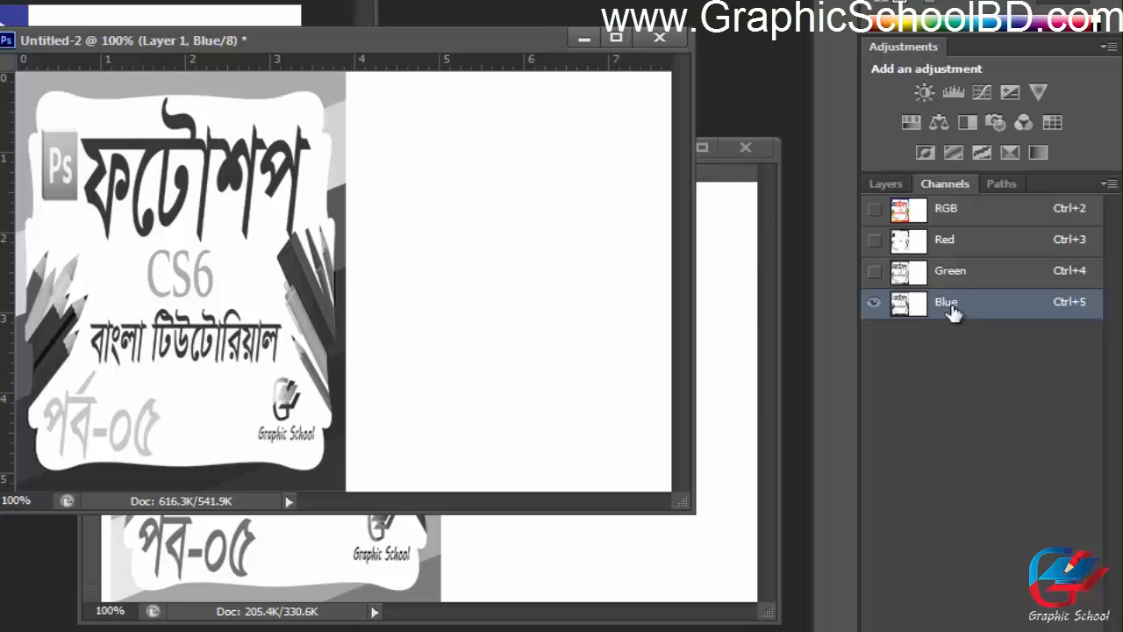
click(952, 239)
click(961, 272)
click(955, 307)
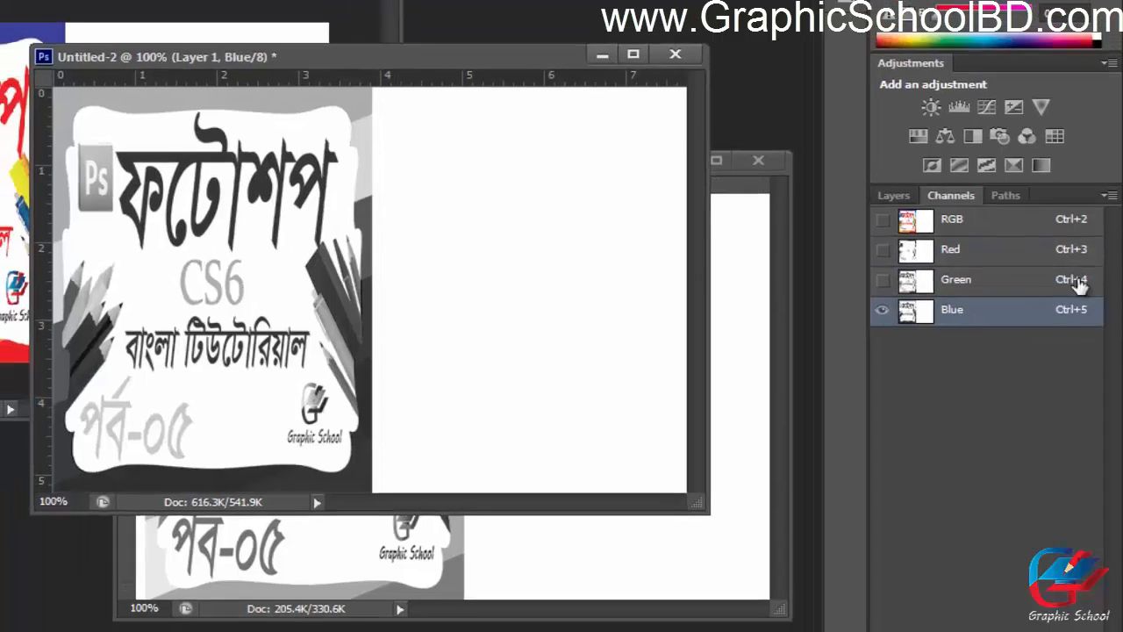
click(939, 211)
Bring the CMYK document forward and view its Black, Yellow, Magenta and Cyan channels one at a time.
click(321, 91)
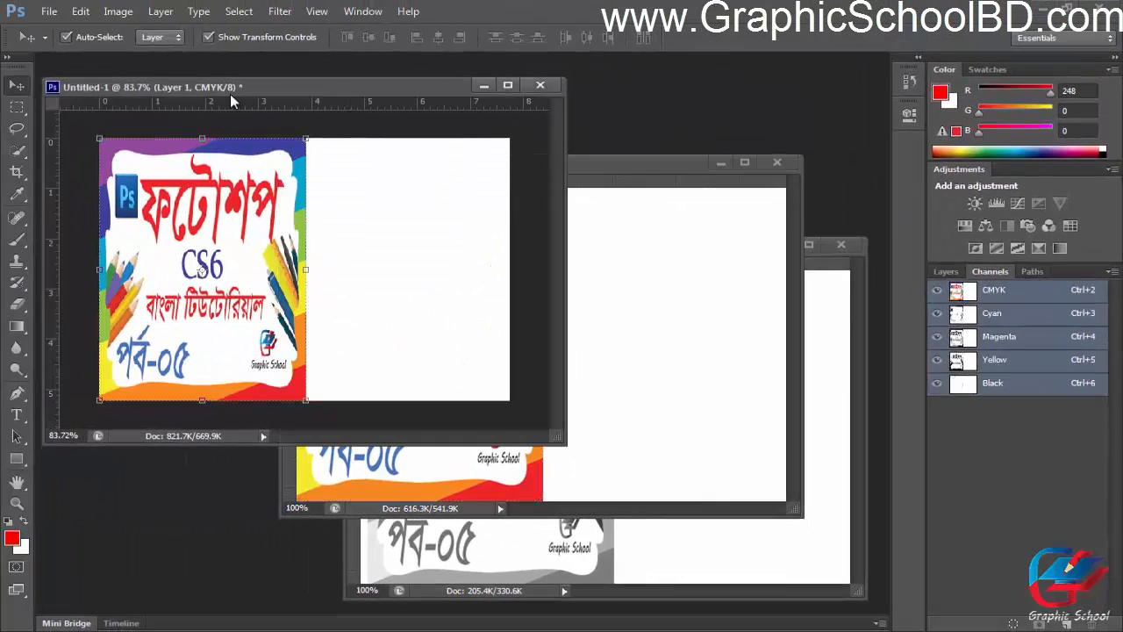
click(1022, 386)
click(1008, 360)
click(1011, 336)
click(1027, 314)
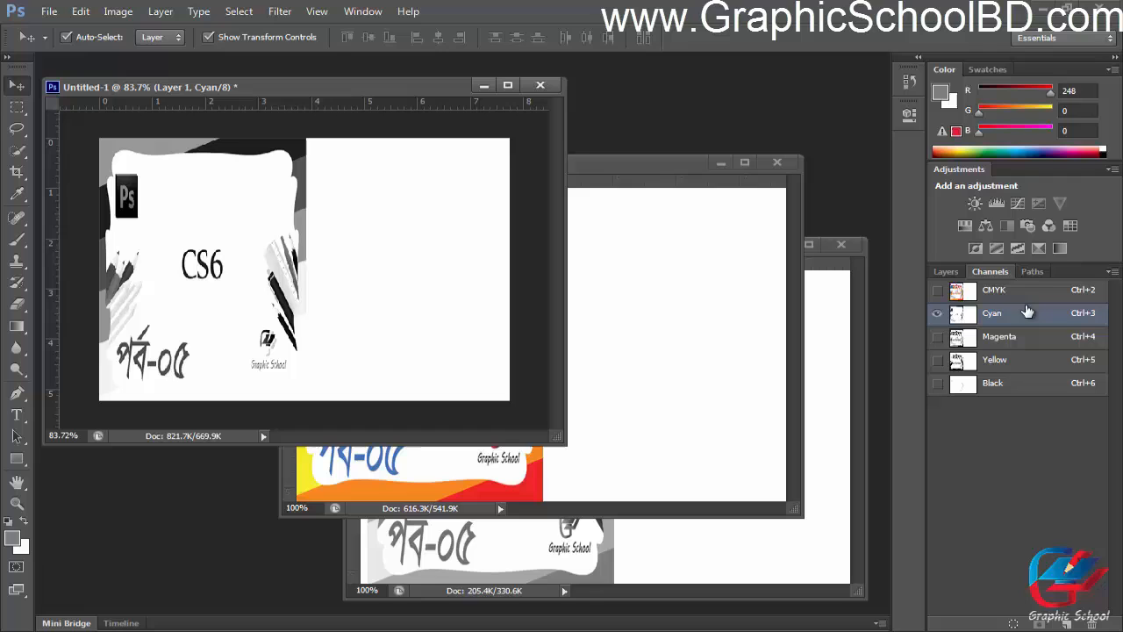
Check the RGB and Grayscale documents' channels again and return the CMYK document to its composite channel view.
click(486, 149)
click(566, 254)
click(665, 197)
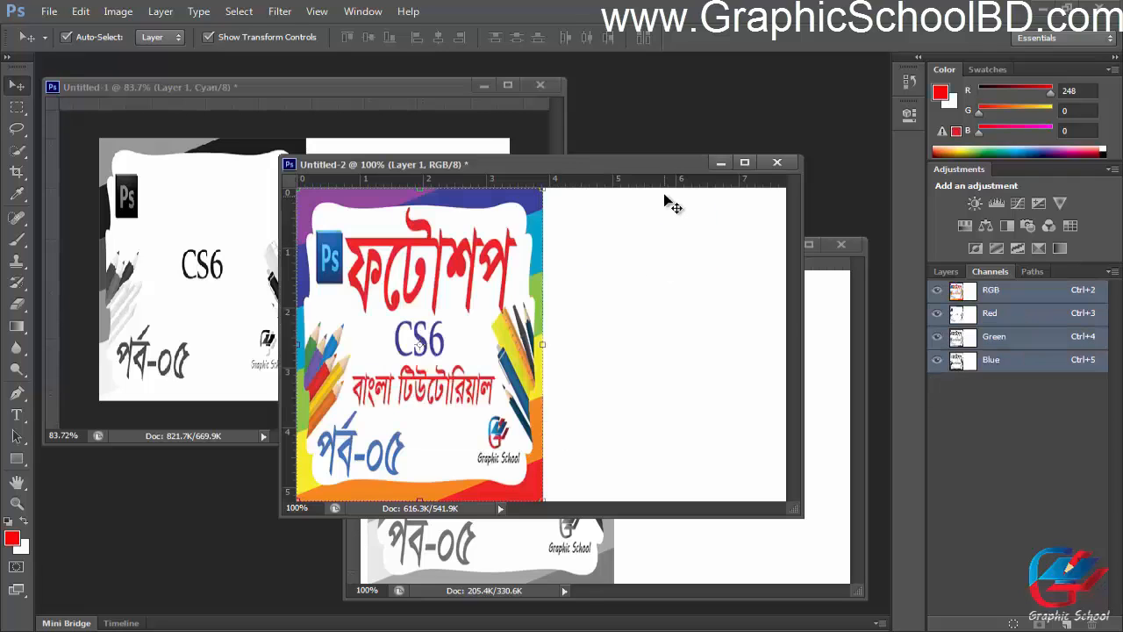
click(814, 344)
click(347, 143)
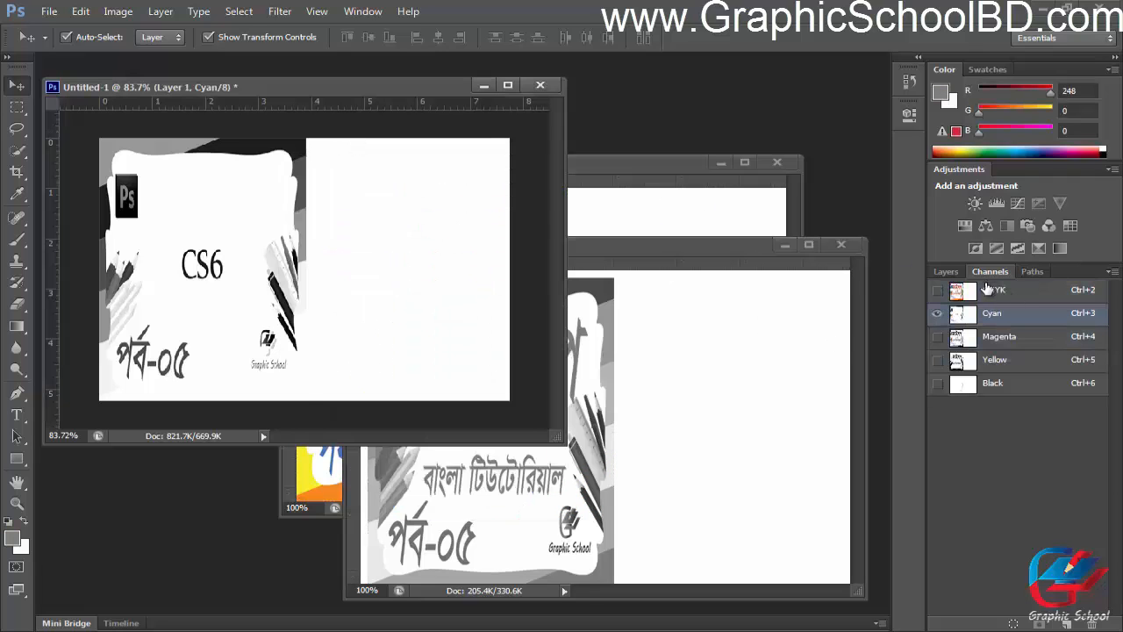
click(990, 289)
Reposition the CMYK document's window and review the color modes the image can be converted to.
drag(324, 86, 549, 148)
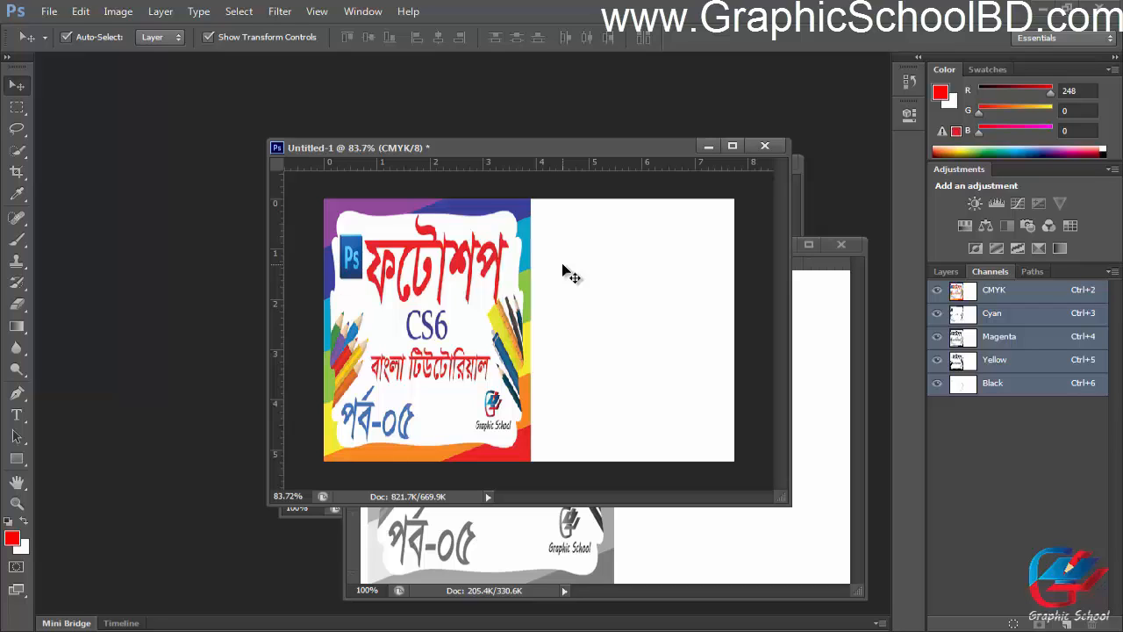
drag(570, 149, 518, 144)
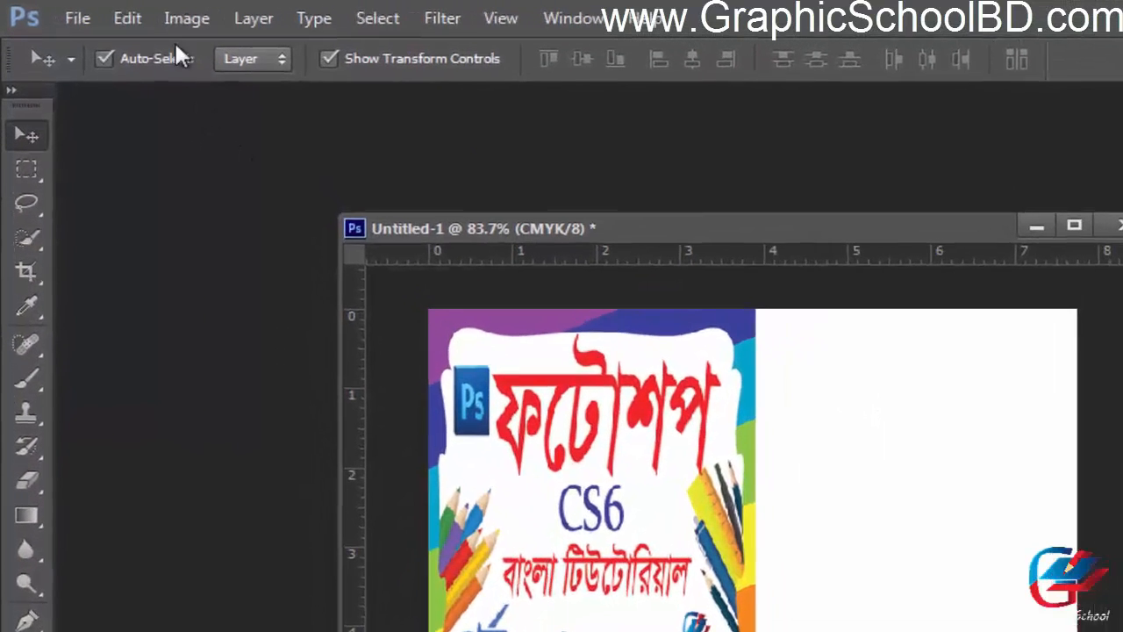
click(181, 25)
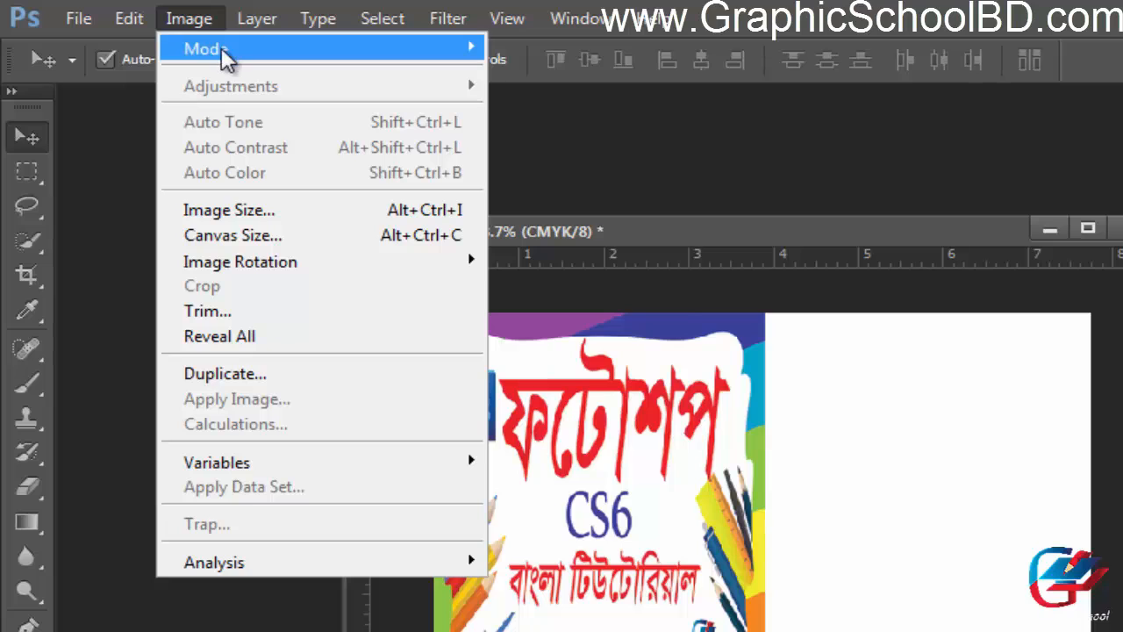
mouse_move(197, 55)
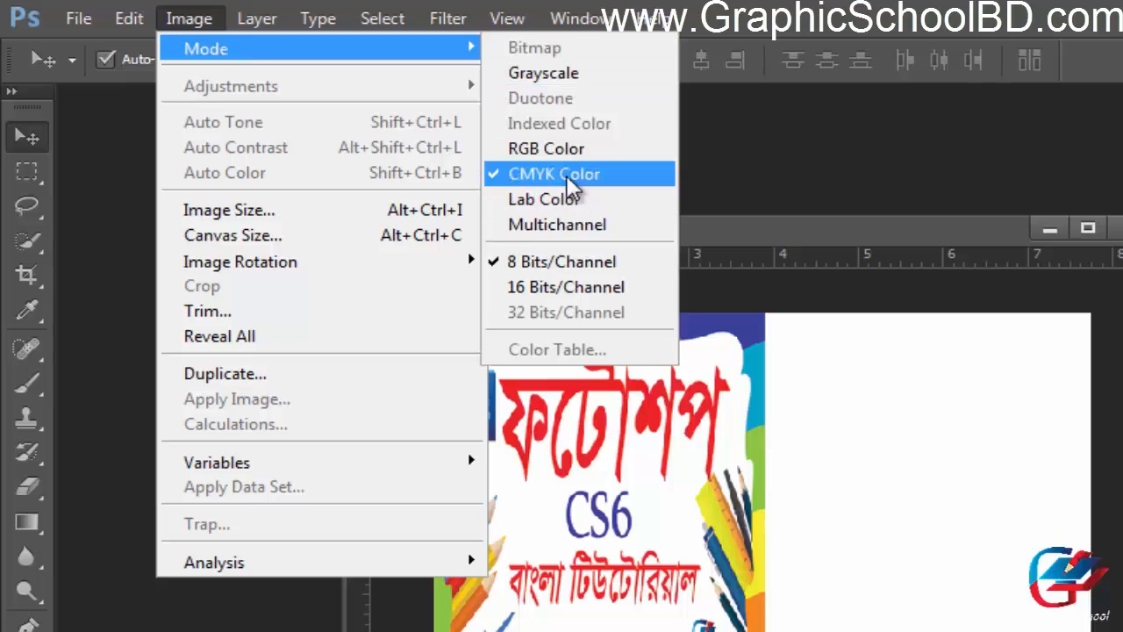
click(780, 240)
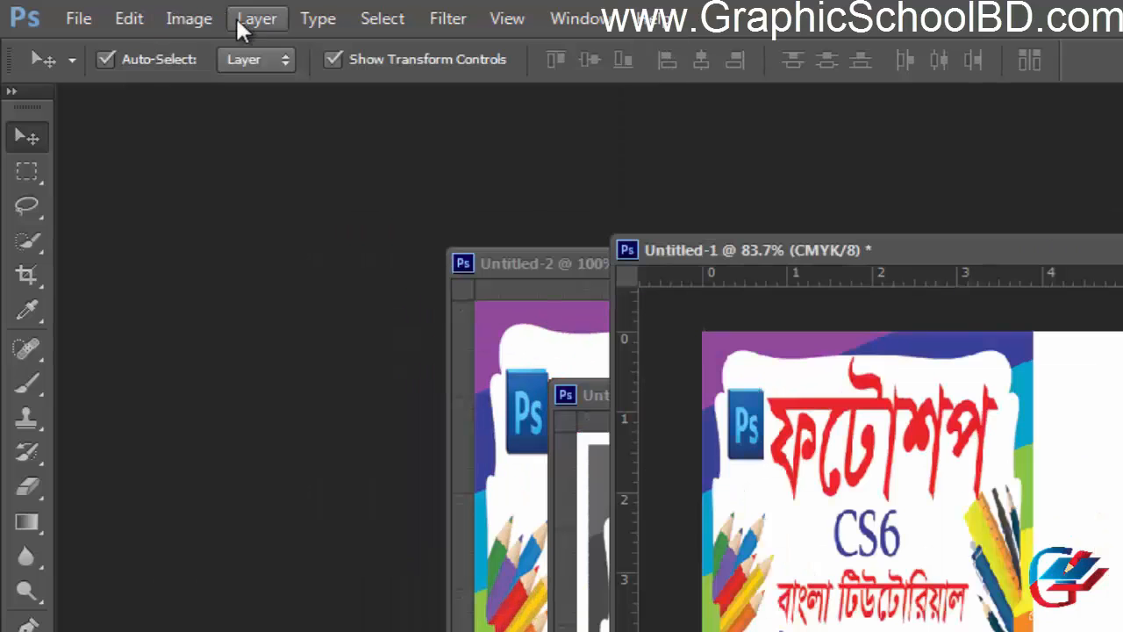
Convert the CMYK document to RGB Color, flattening the image for the mode change.
click(198, 18)
mouse_move(391, 58)
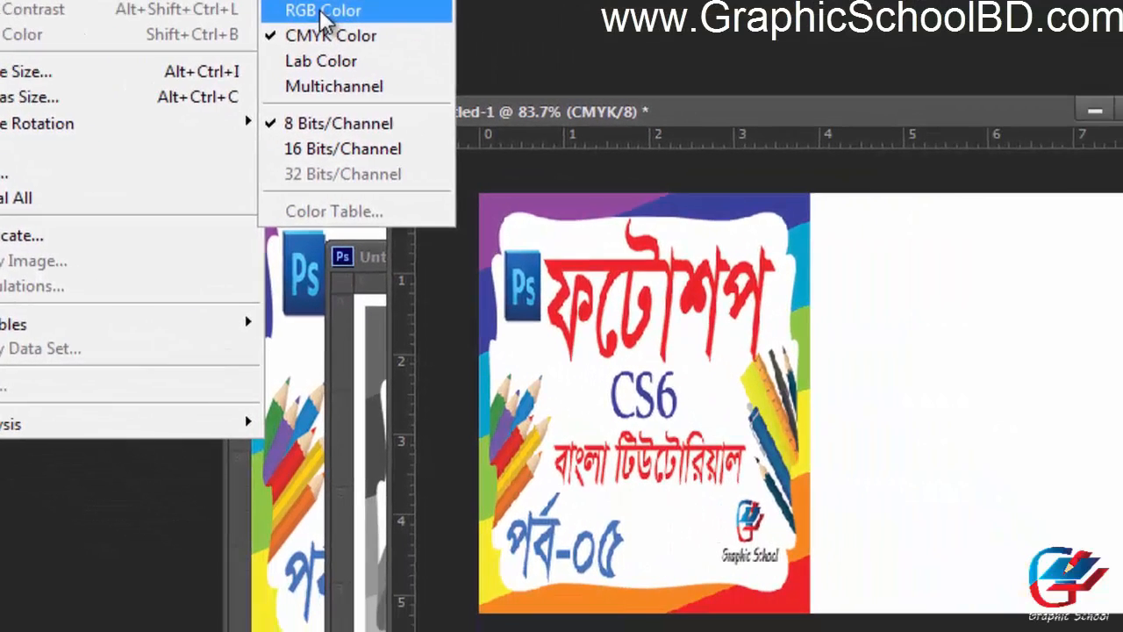
click(524, 134)
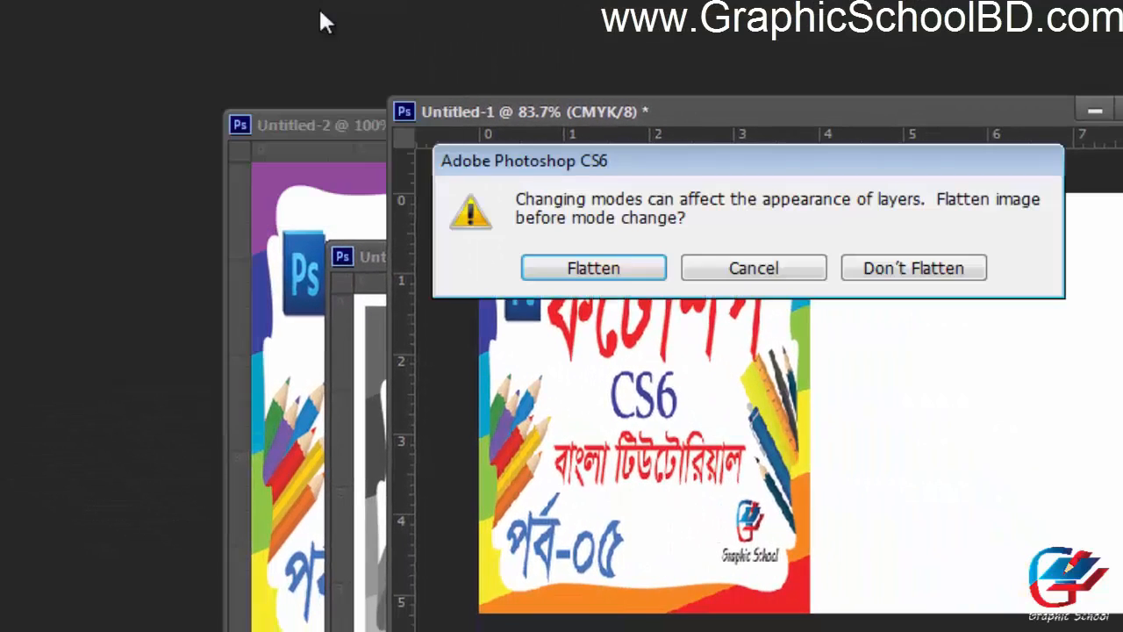
click(612, 268)
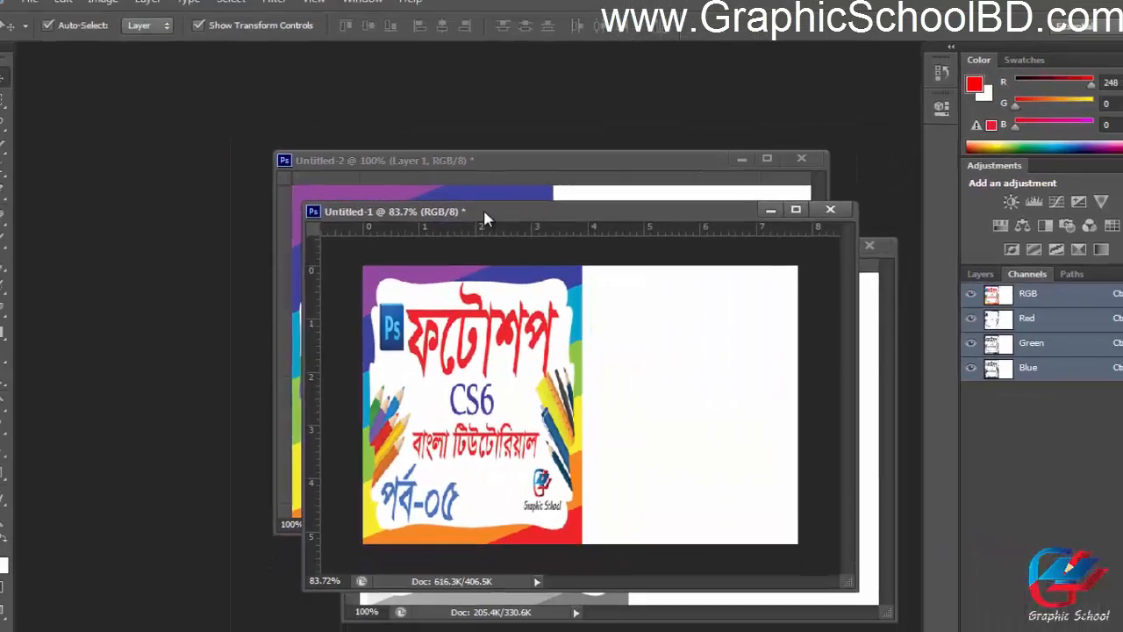
Rearrange the converted document's window beside the original RGB document and compare the artwork in both.
drag(734, 211, 705, 208)
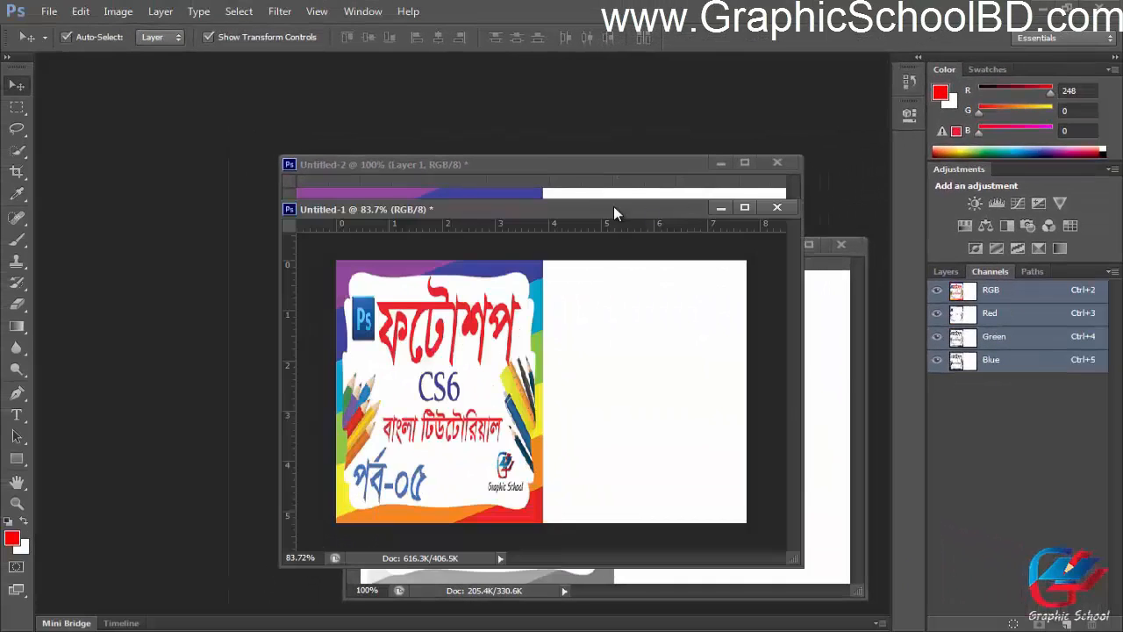
drag(613, 209, 586, 209)
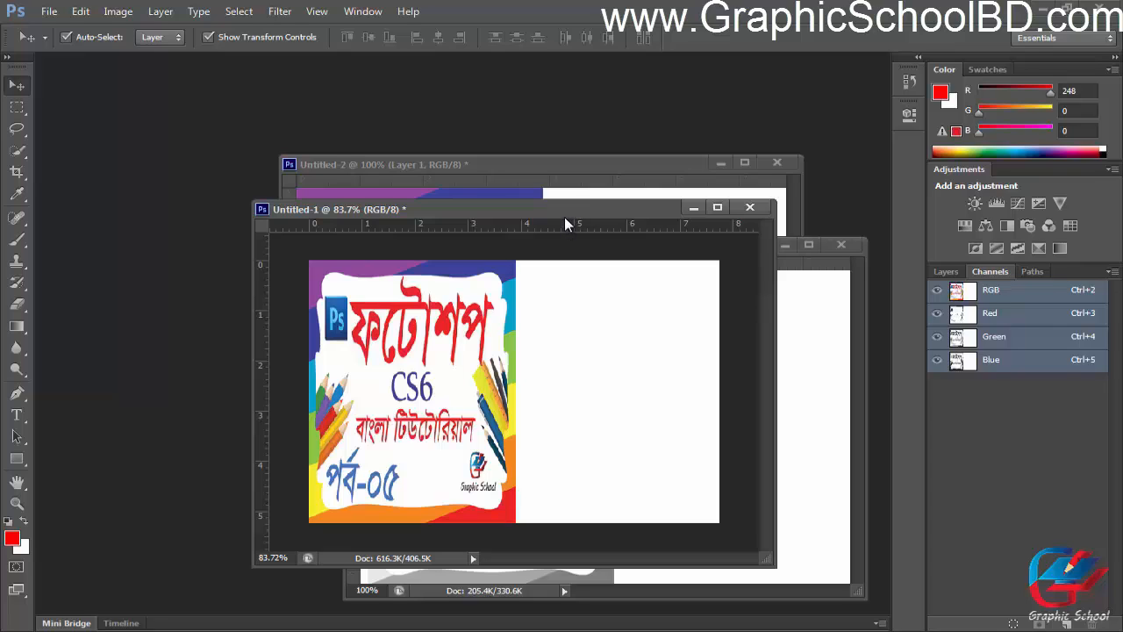
drag(564, 216, 498, 213)
click(525, 165)
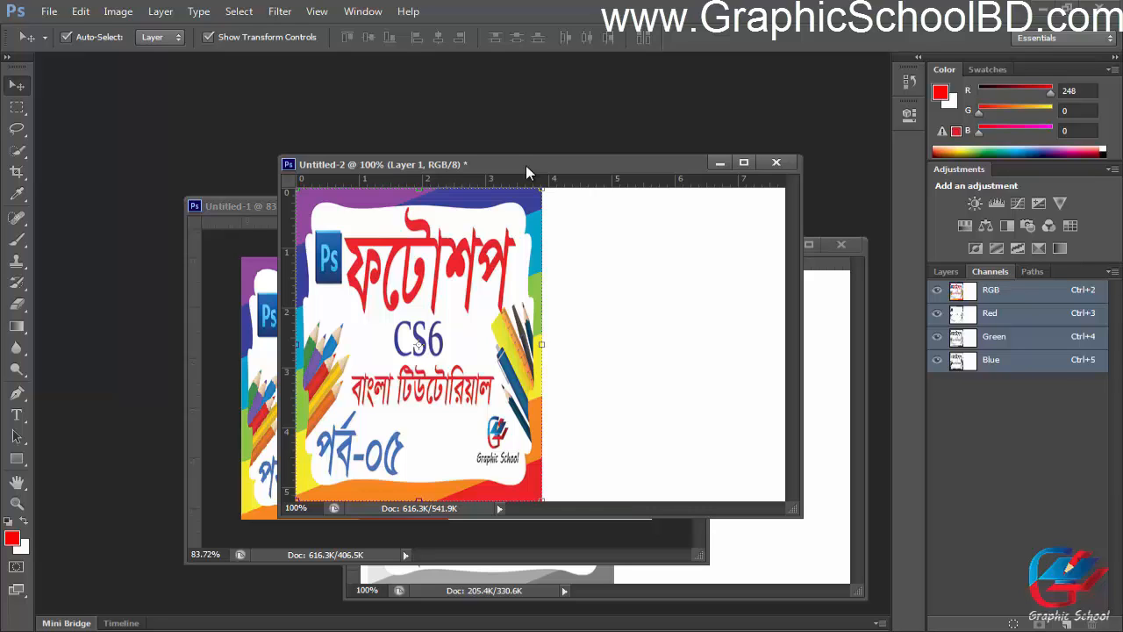
drag(602, 169, 592, 167)
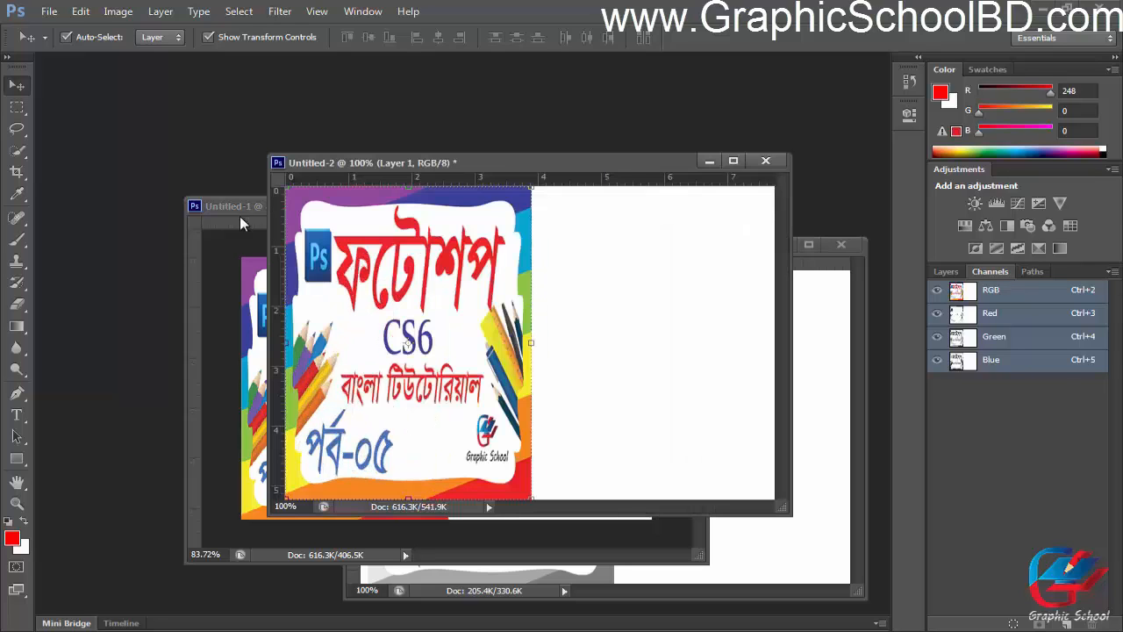
click(244, 223)
mouse_move(408, 212)
mouse_down()
mouse_move(386, 195)
mouse_move(391, 204)
mouse_up()
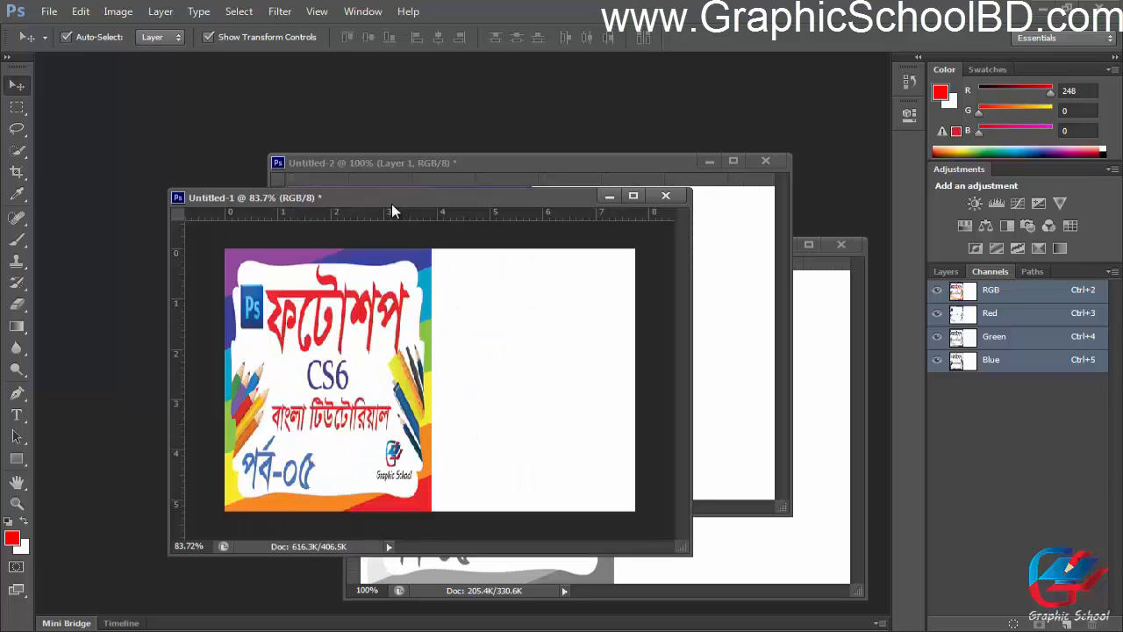